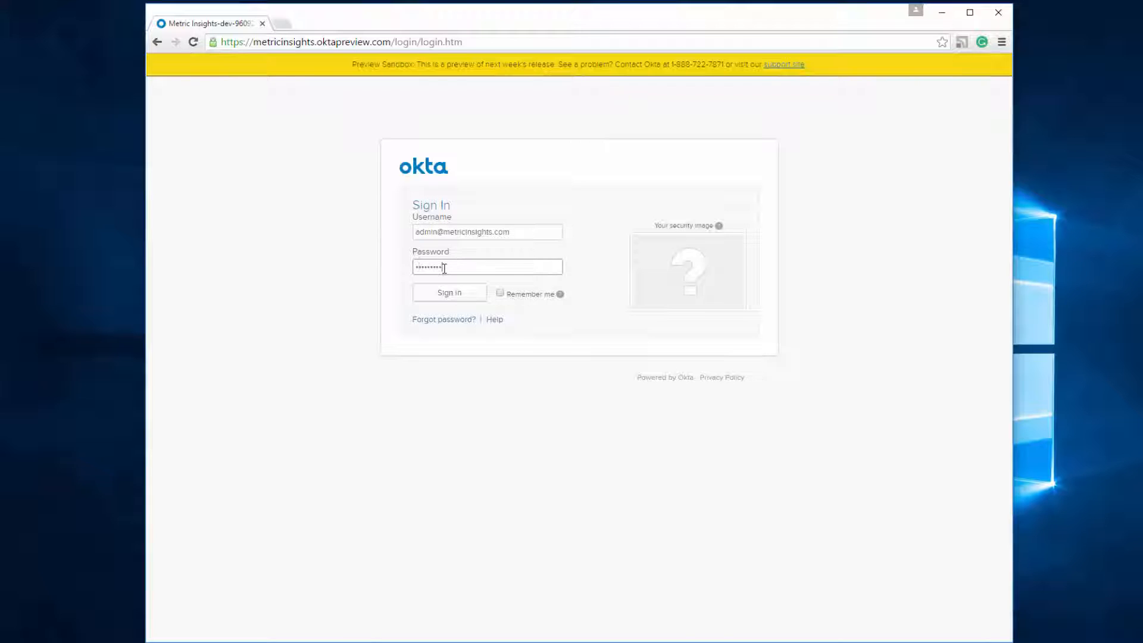
Sign in to Okta with the filled-in credentials and open the applications list in the admin console
left_click(451, 293)
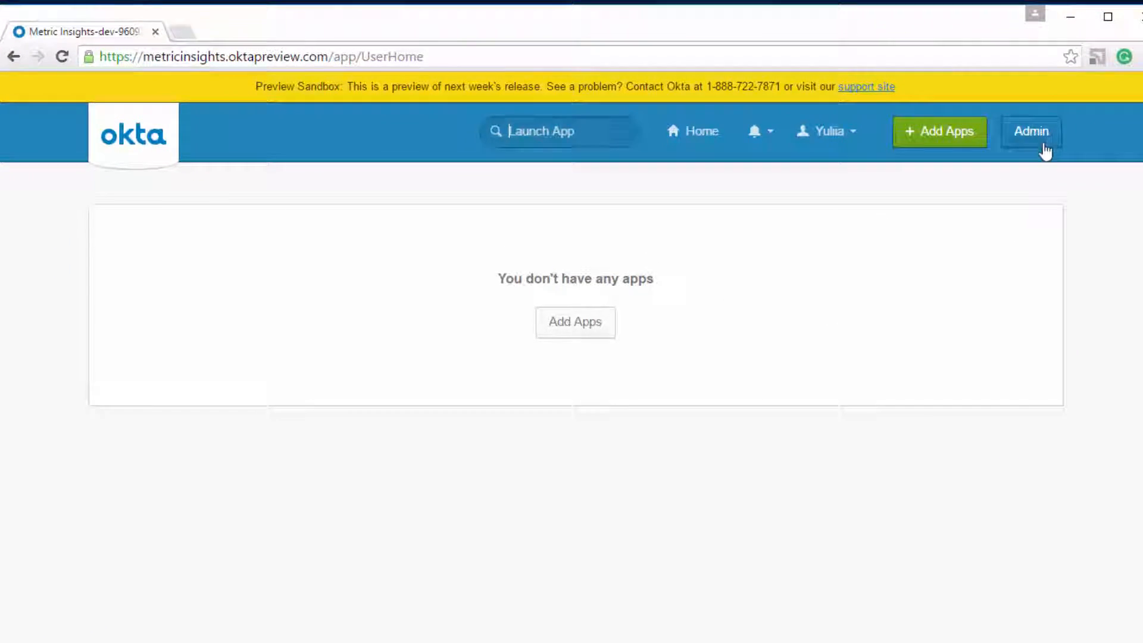
left_click(917, 102)
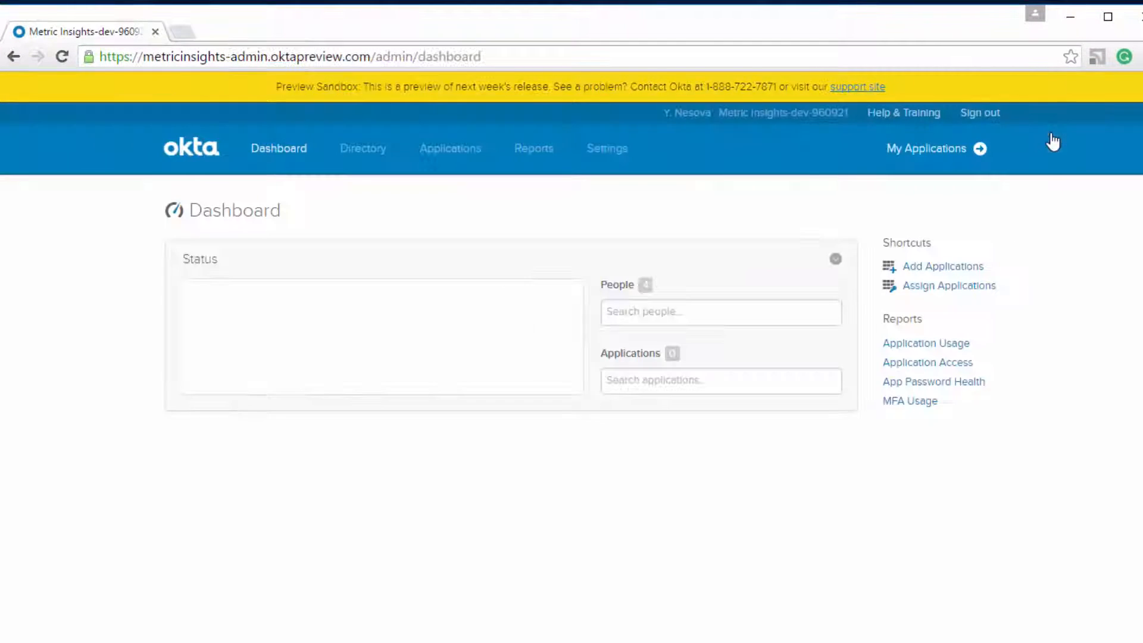
mouse_move(475, 156)
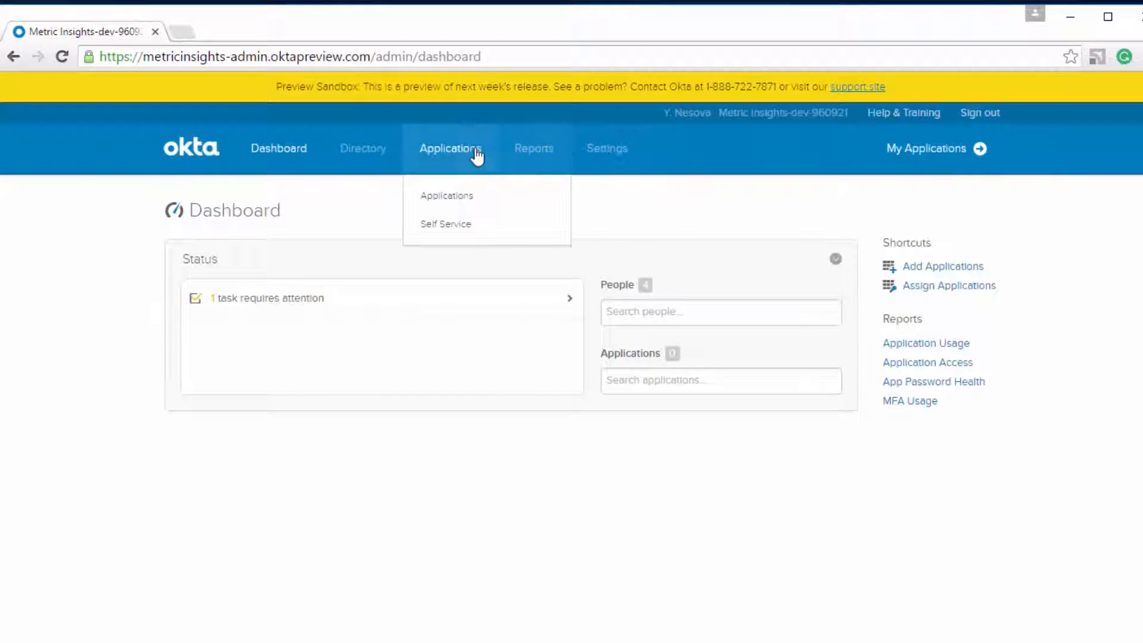
left_click(473, 196)
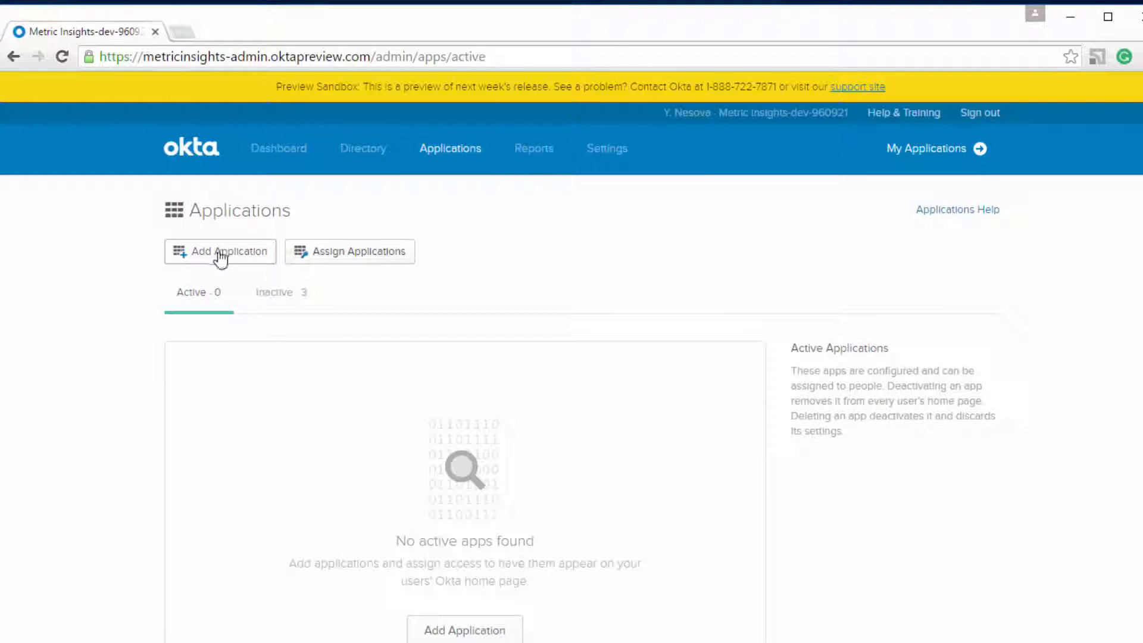
Create a new application integration that uses SAML 2.0 as the sign-on method
left_click(213, 257)
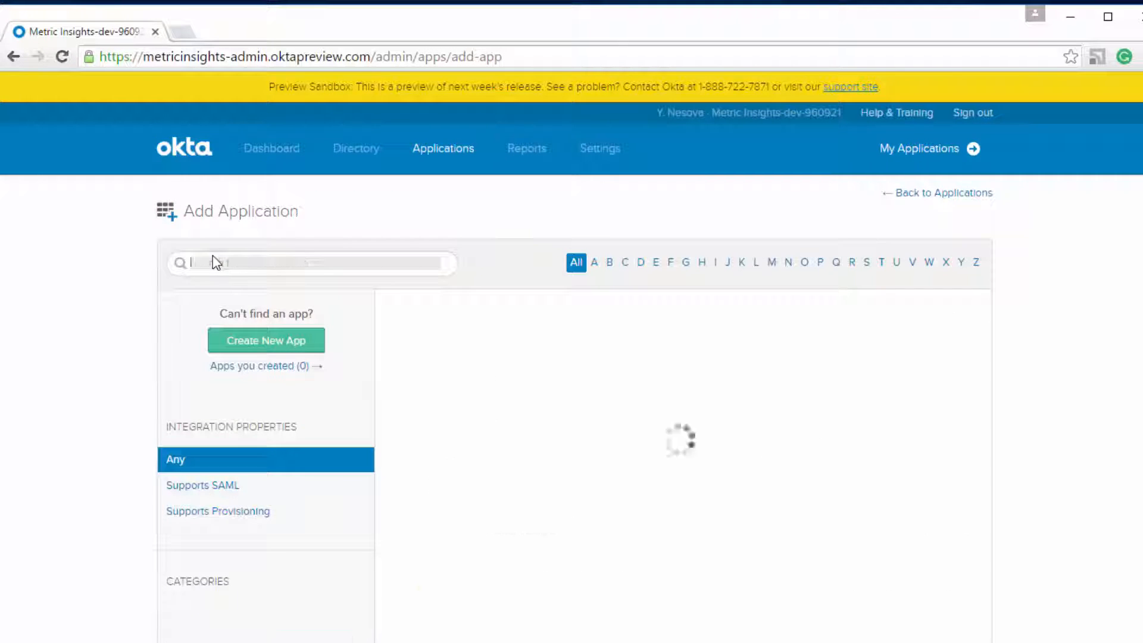
left_click(285, 351)
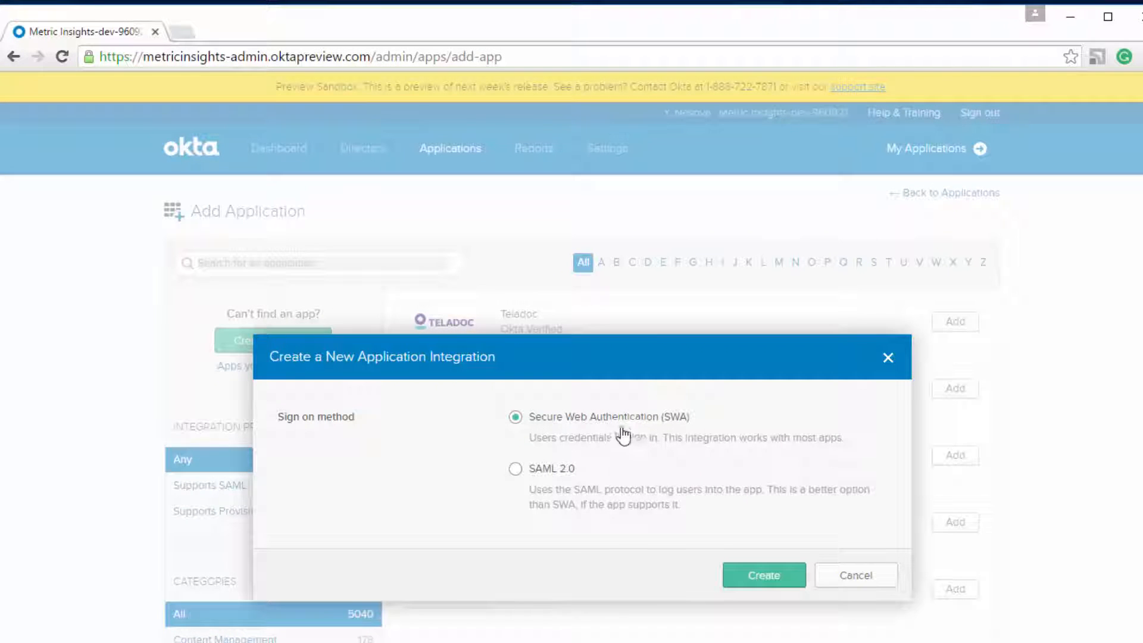
left_click(516, 469)
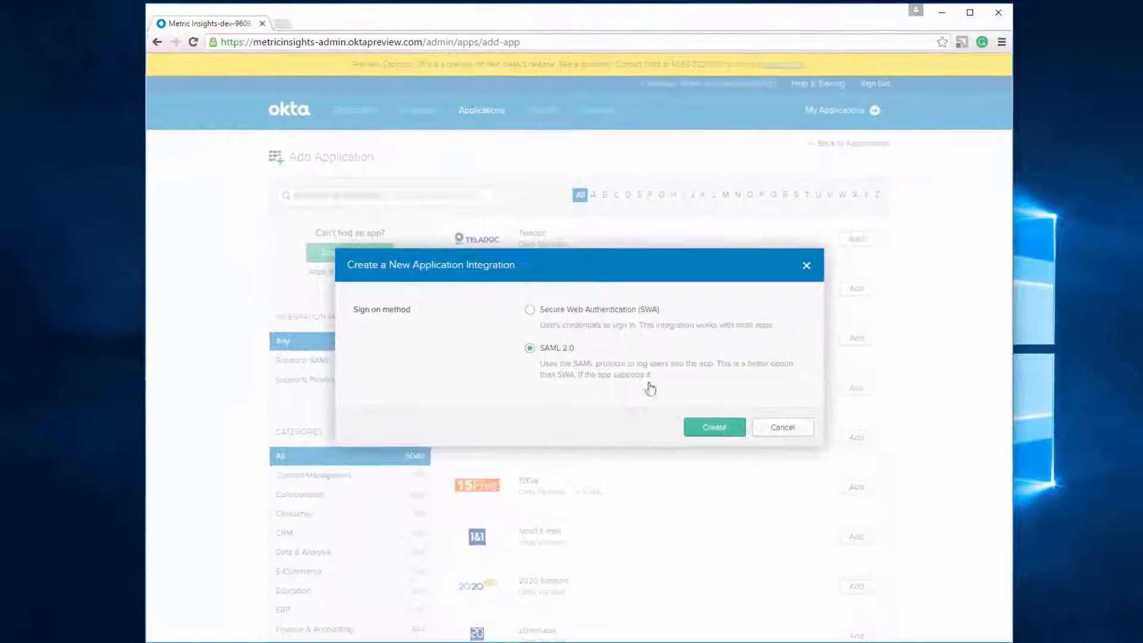
left_click(715, 427)
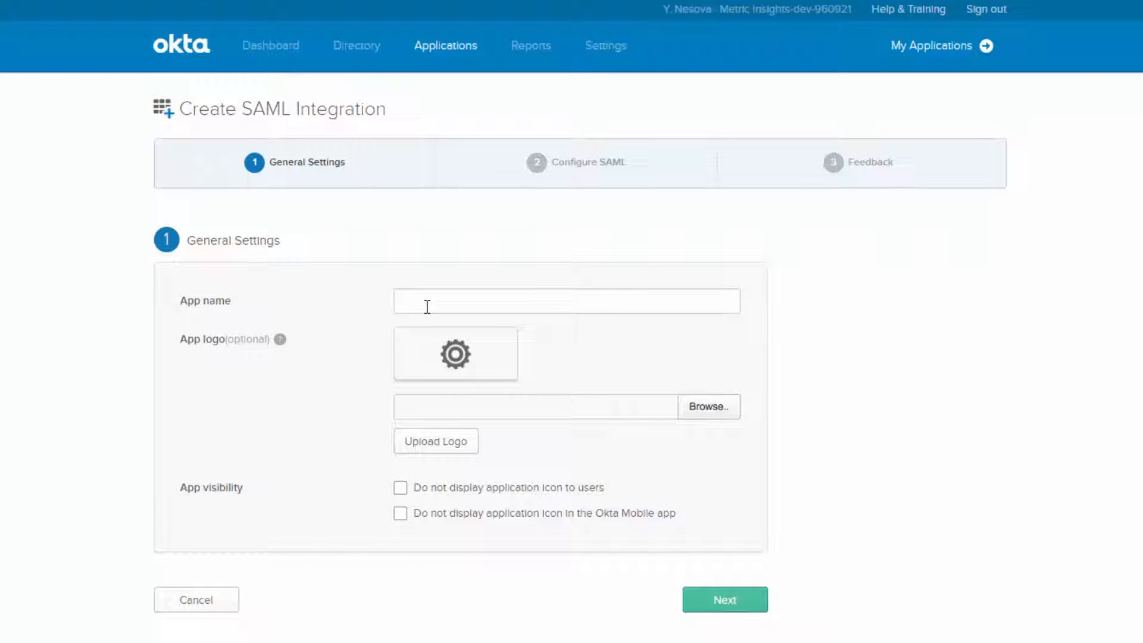
Name the app MI Test and continue to the SAML configuration
type("MI")
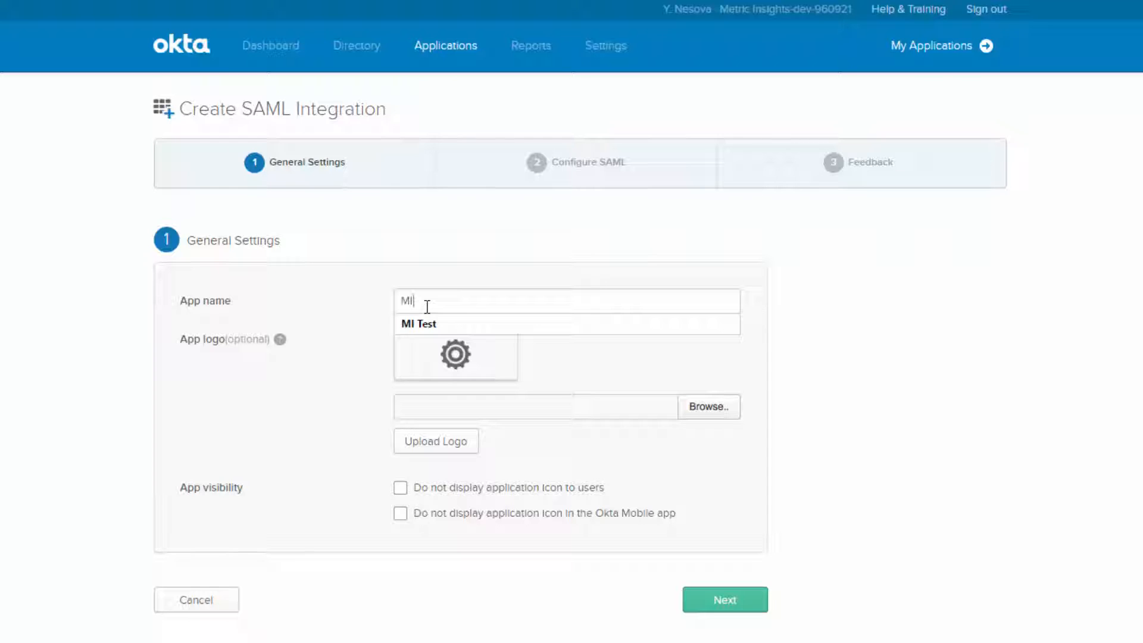
left_click(430, 325)
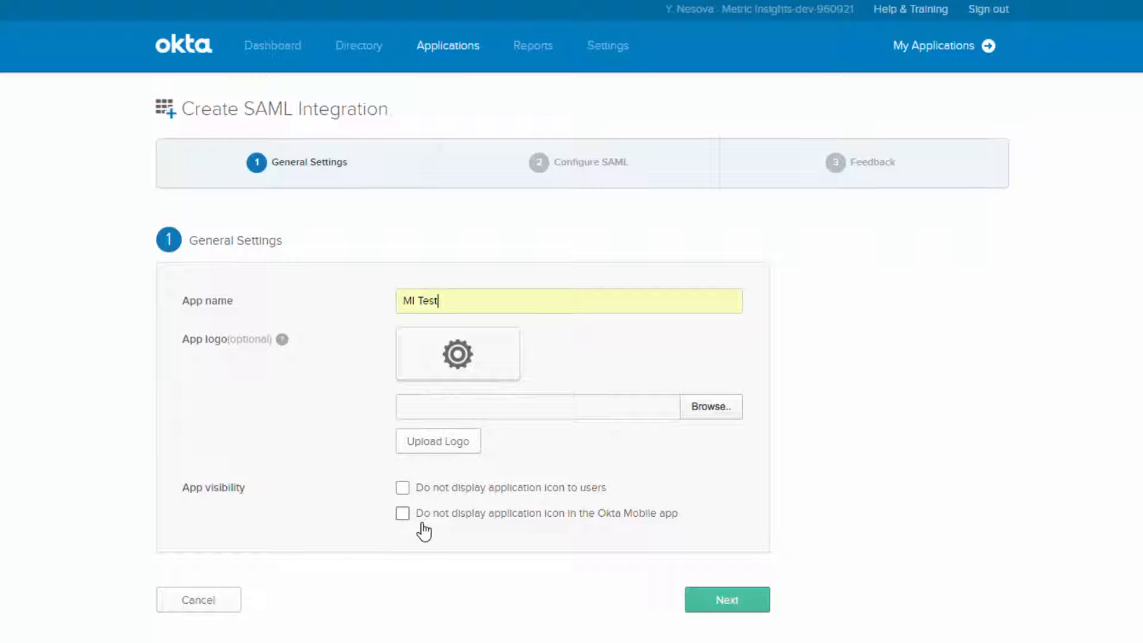
left_click(727, 600)
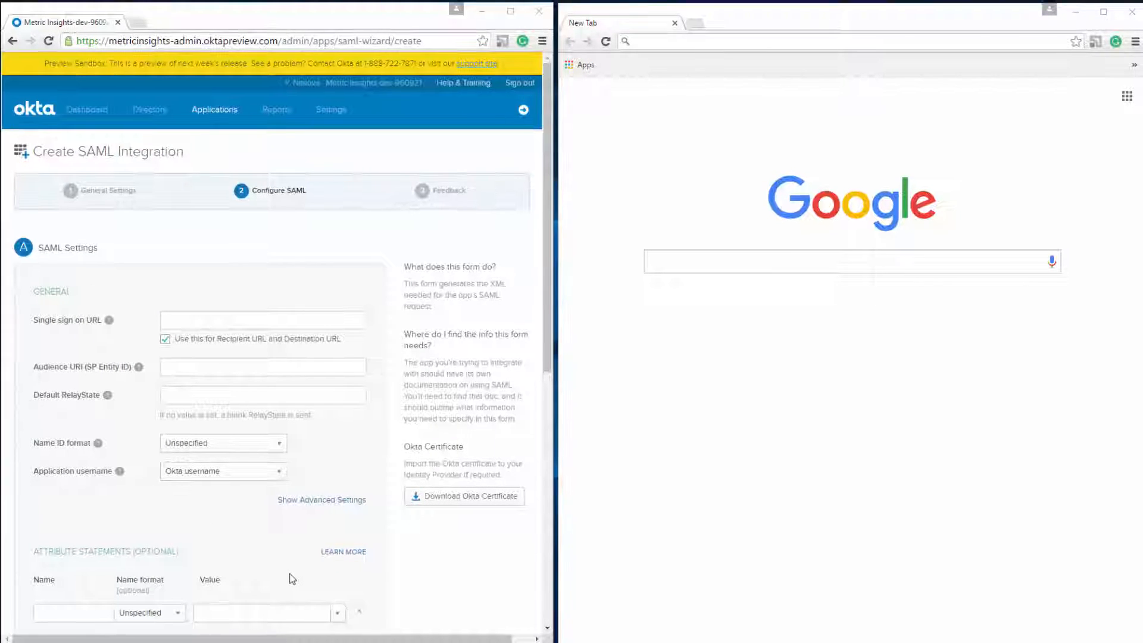
Open okta-tutorial.metricinsights.com/simplesaml in the other browser window
left_click(649, 38)
type("okta-tutorial")
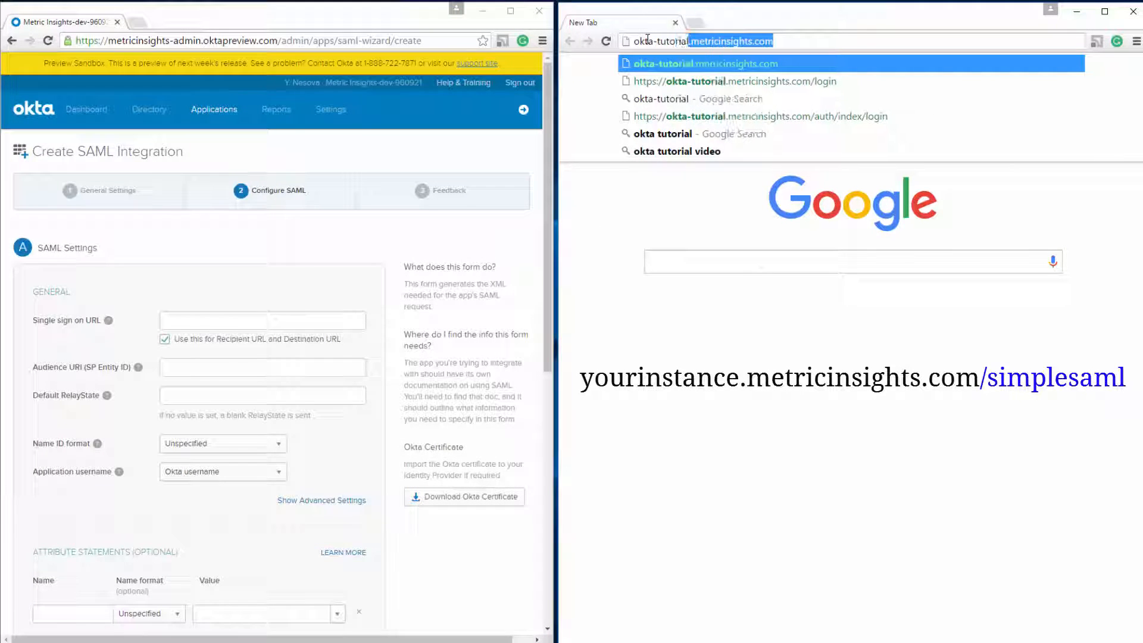
key("End")
type("/simplesaml")
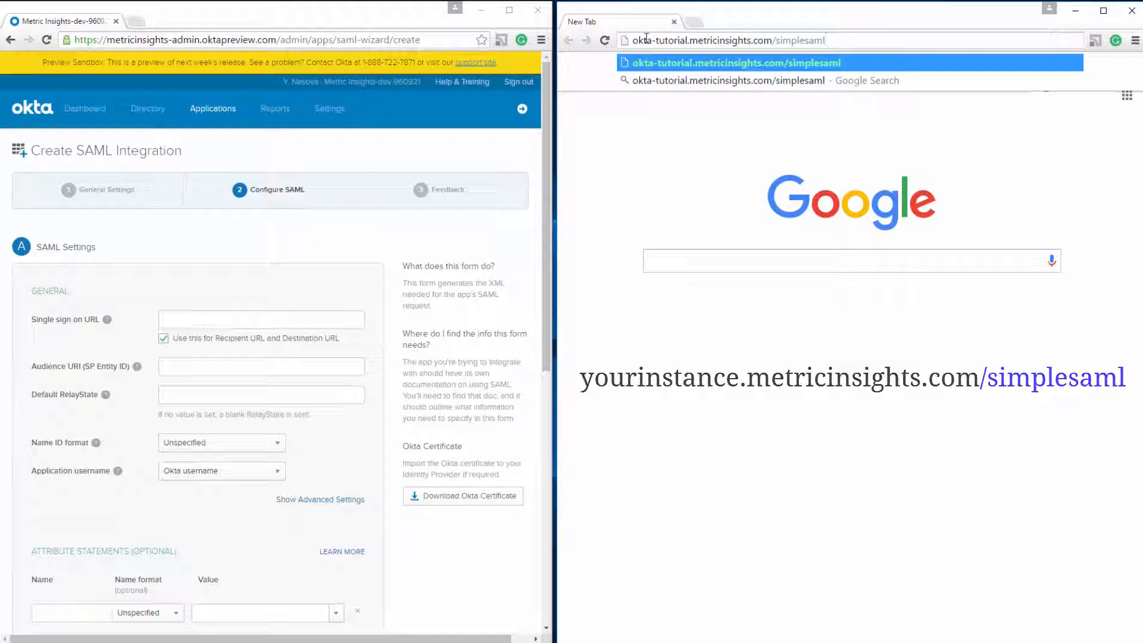
key("Return")
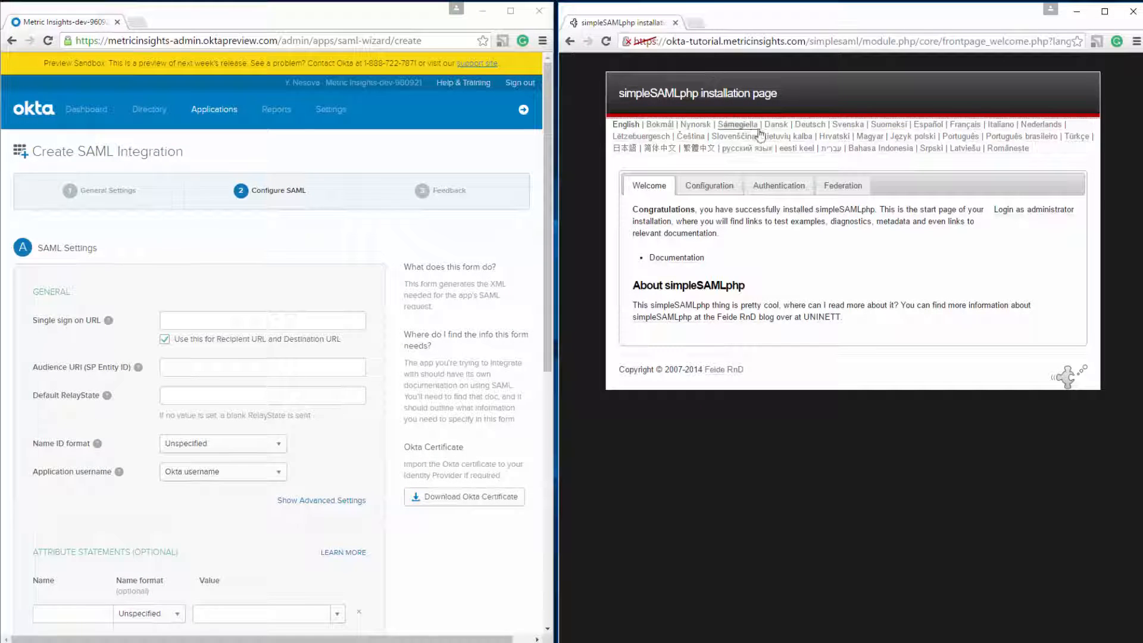
Show the federation metadata for default-sp and locate the HTTP-POST binding under AssertionConsumerService in the flat file format
left_click(843, 187)
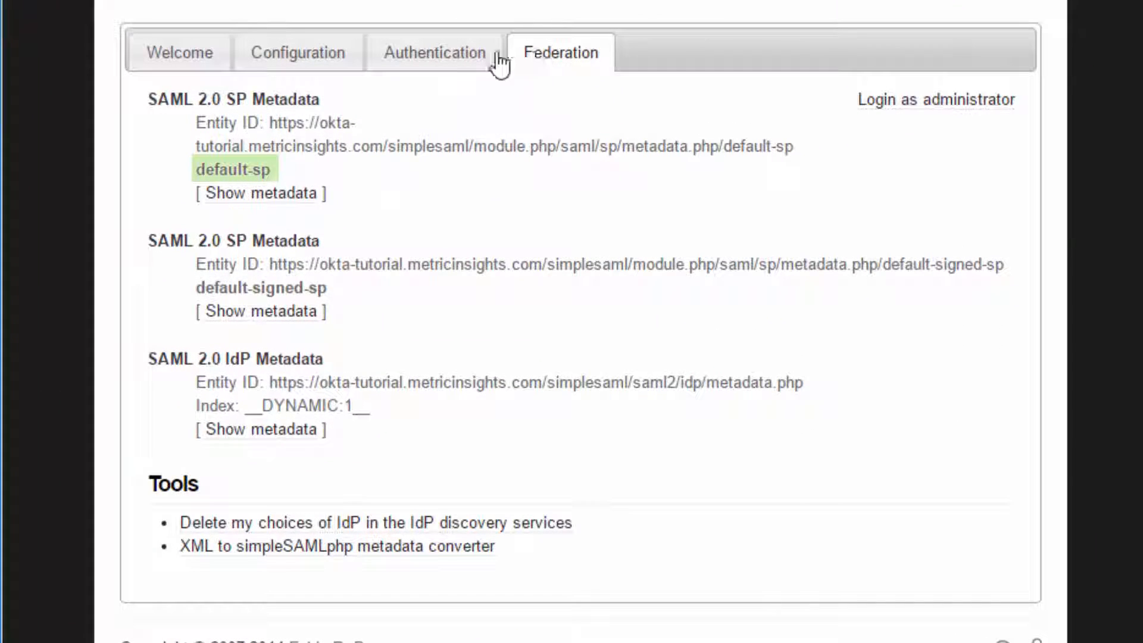
left_click(268, 197)
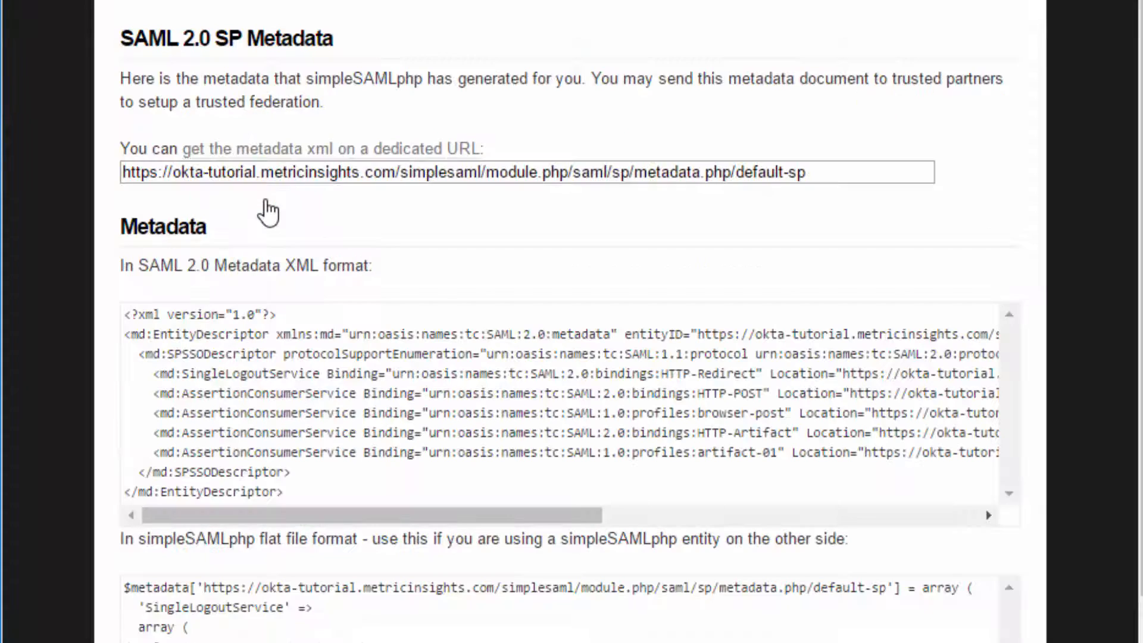
scroll(179, 477, "down", 5)
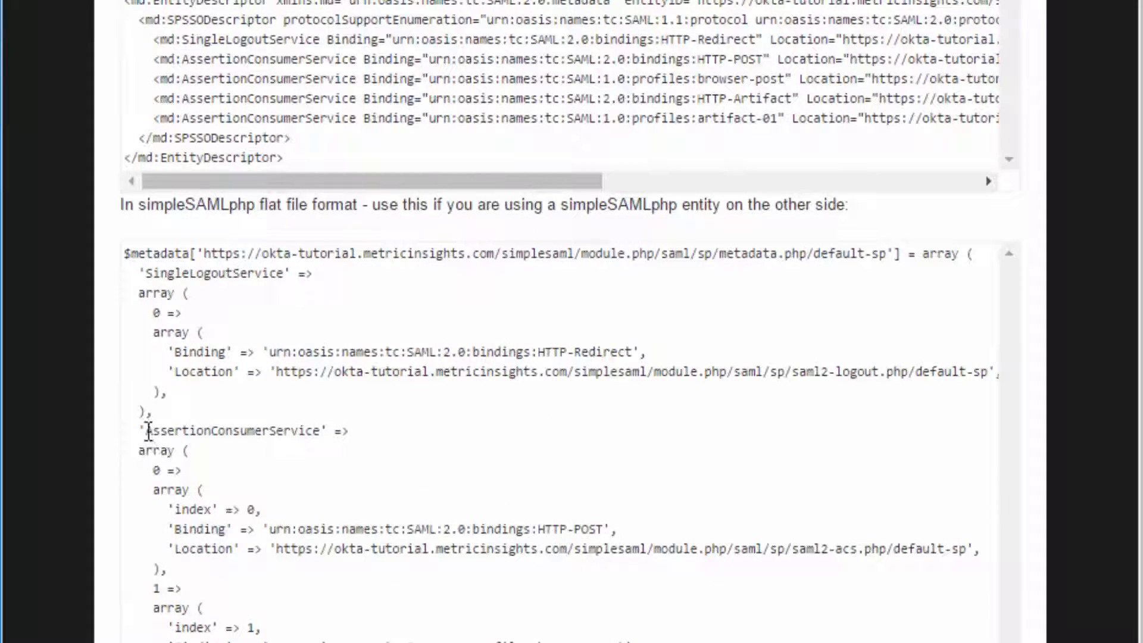
left_click_drag(146, 430, 331, 428)
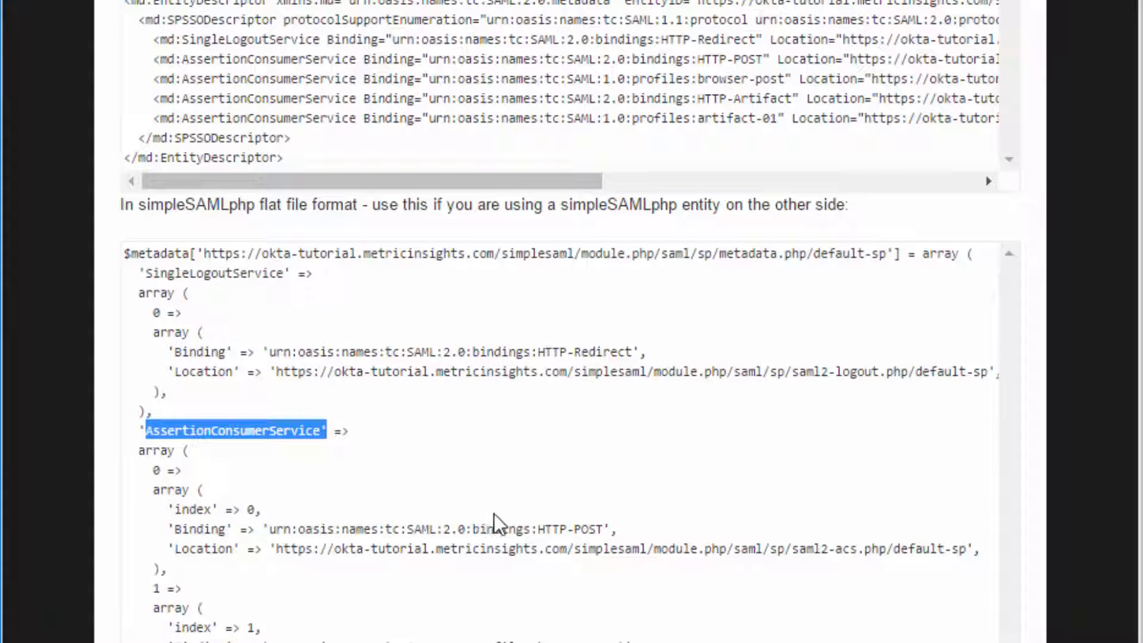
left_click_drag(538, 529, 602, 527)
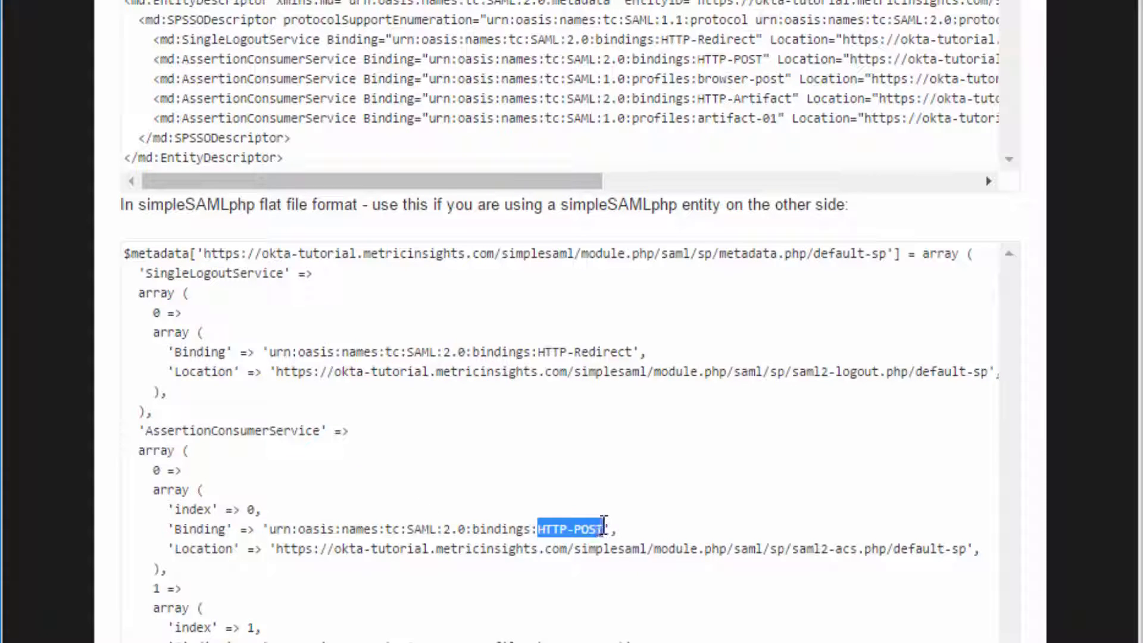
Copy the HTTP-POST Location URL ending in saml2-acs.php/default-sp into Okta's Single sign on URL
left_click_drag(276, 548, 970, 557)
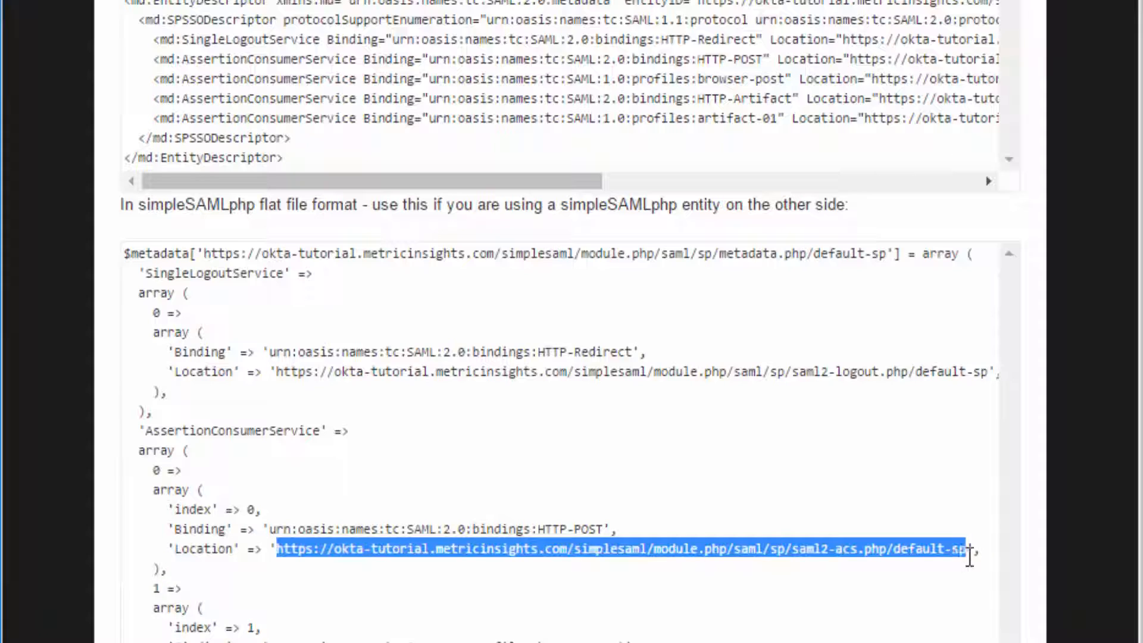
right_click(910, 545)
left_click(904, 567)
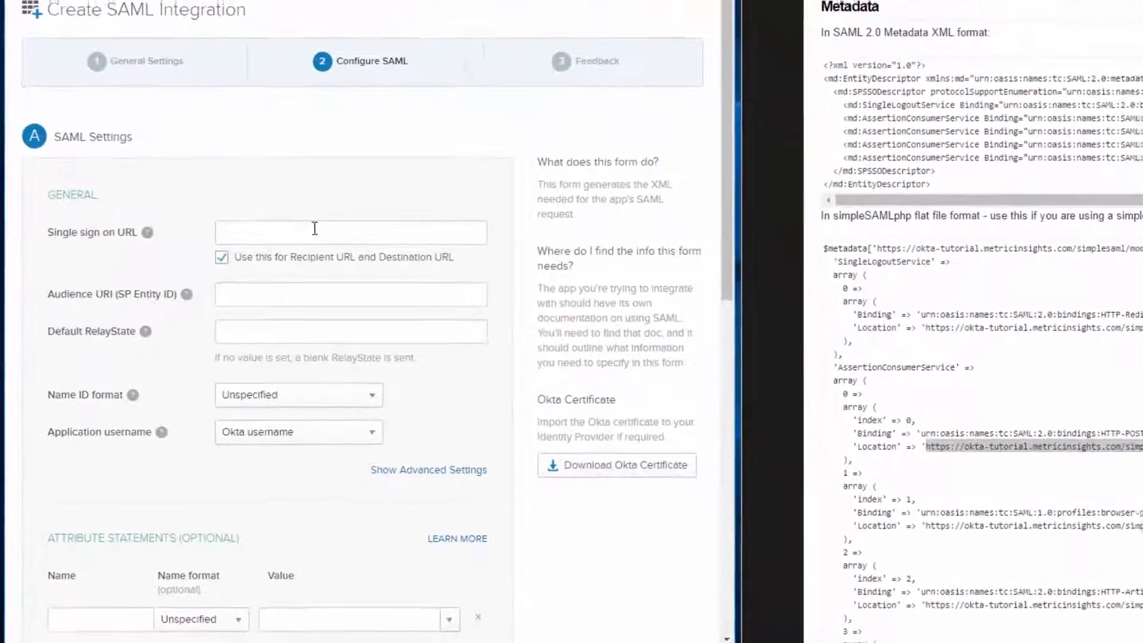
right_click(315, 229)
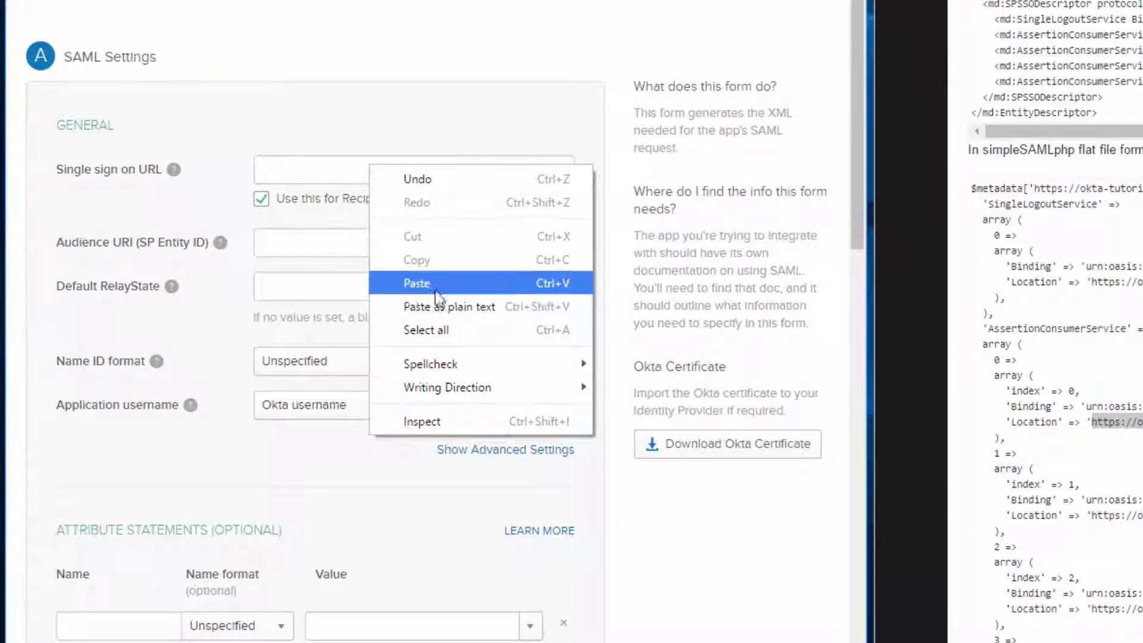
left_click(346, 270)
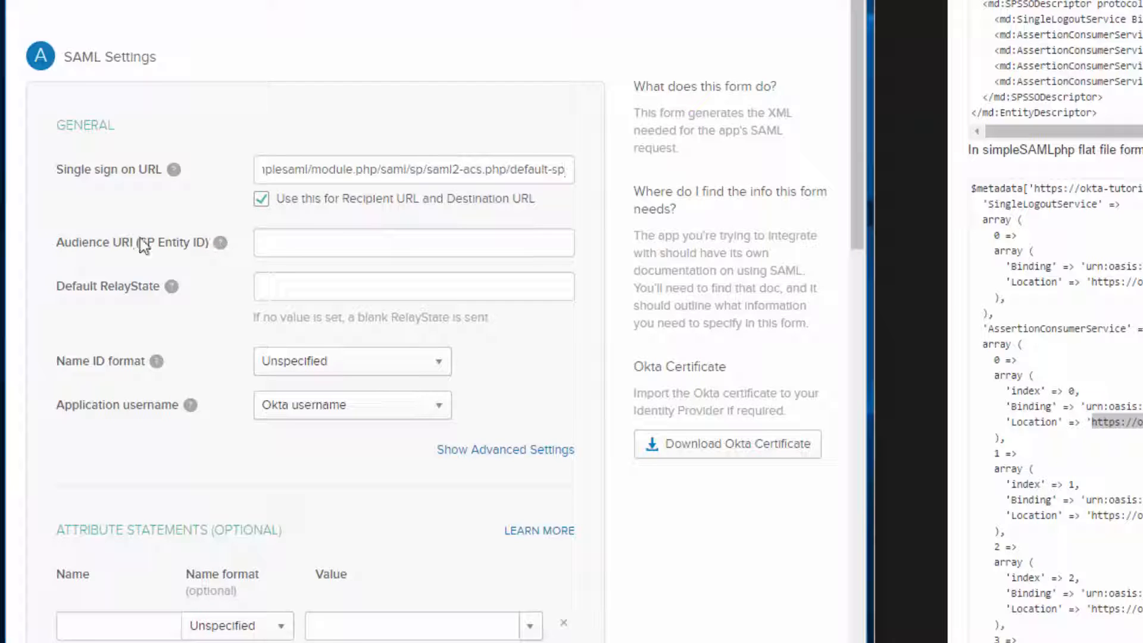
Return to the simpleSAMLphp federation overview and copy the default-sp Entity ID into Okta's Audience URI (SP Entity ID)
left_click_drag(53, 243, 131, 248)
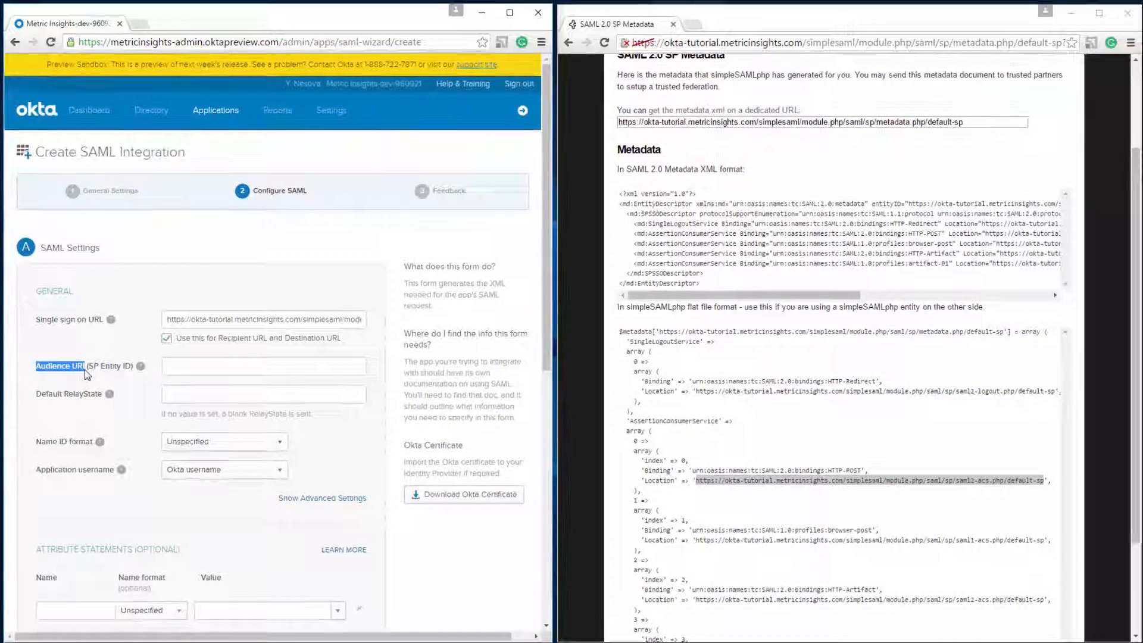
left_click(801, 150)
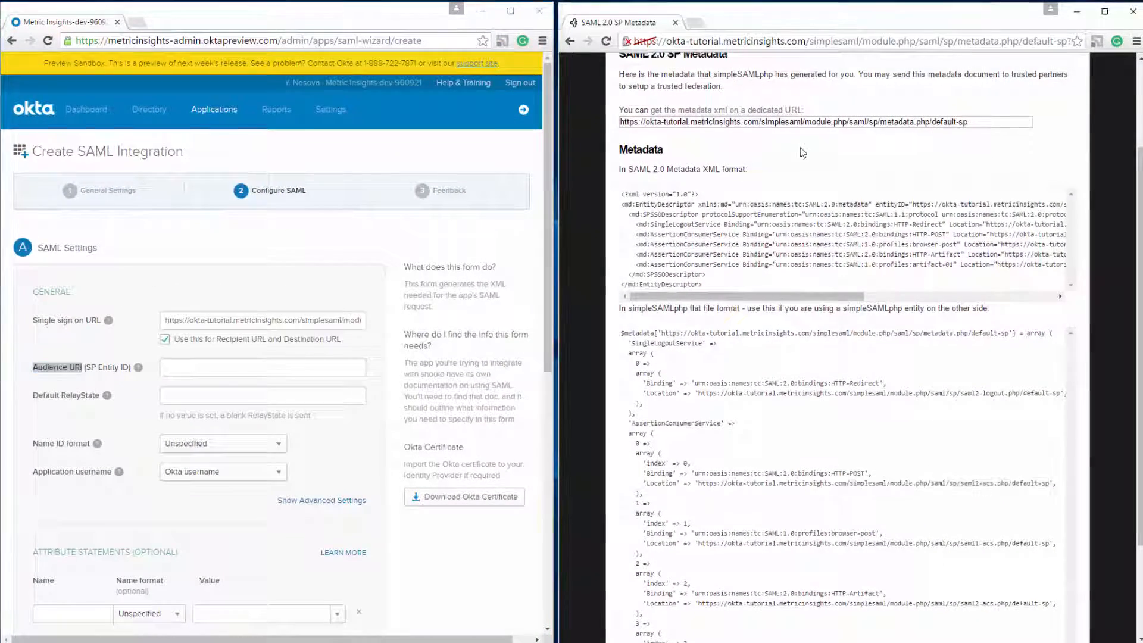
scroll(801, 149, "up", 3)
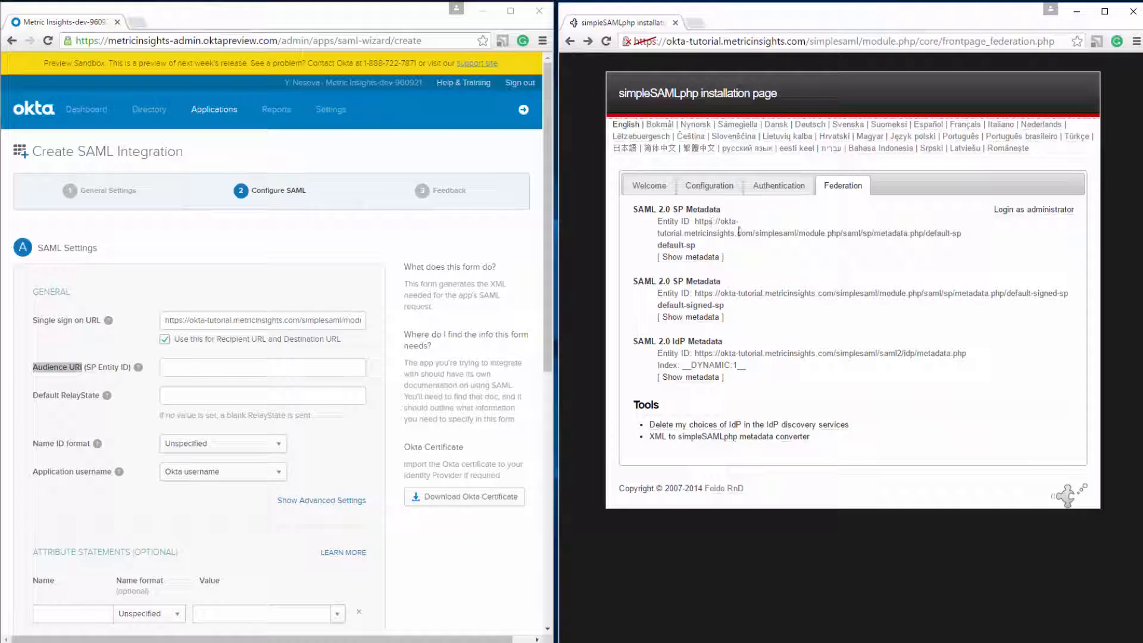
left_click_drag(959, 234, 694, 222)
right_click(712, 220)
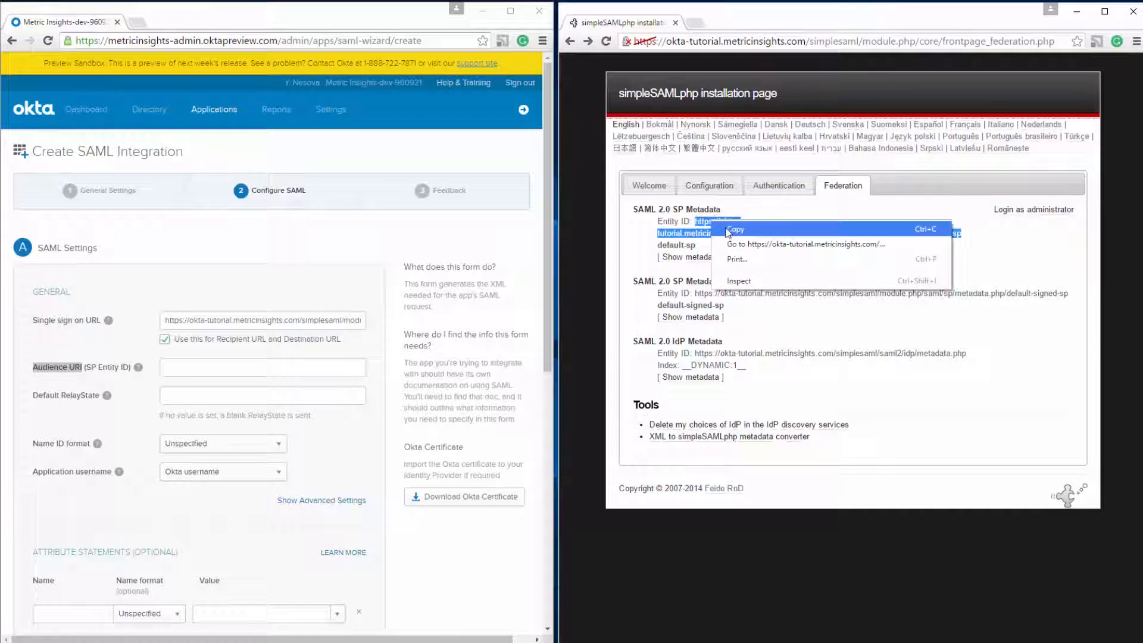
left_click(733, 228)
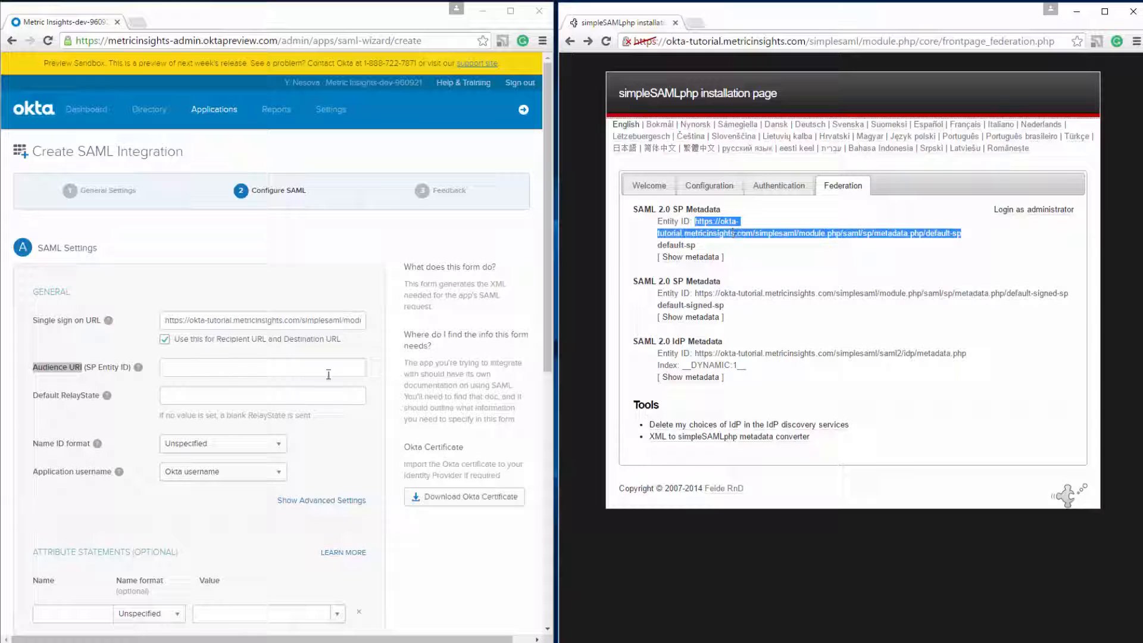
left_click(224, 370)
right_click(224, 370)
left_click(254, 439)
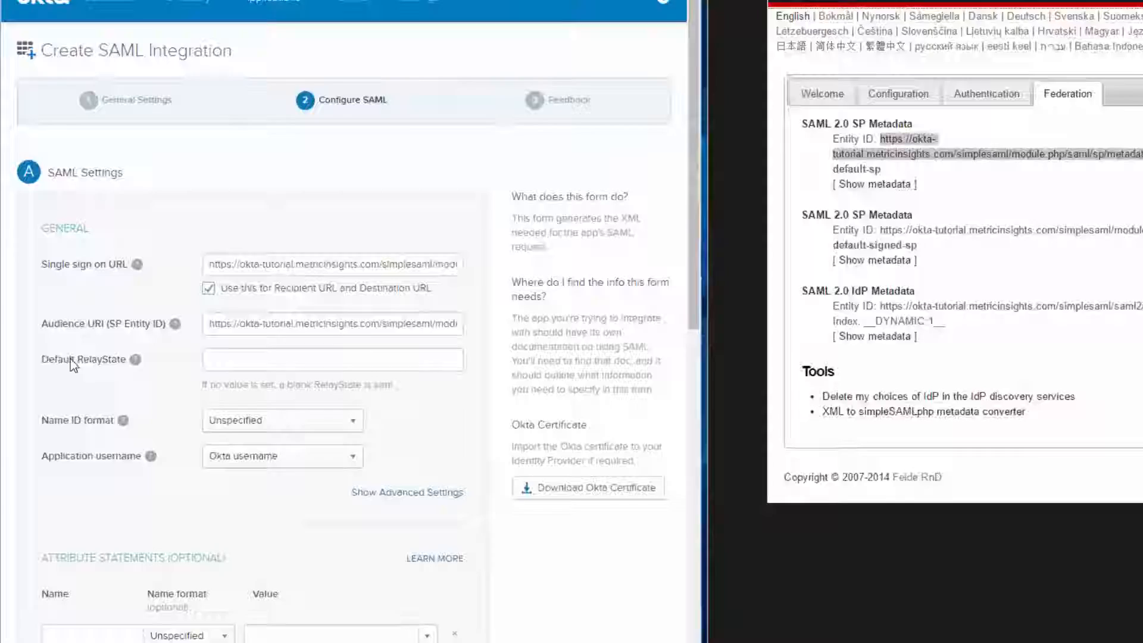
Set the Default RelayState to okta-tutorial.metricinsights.com
left_click_drag(34, 399, 100, 396)
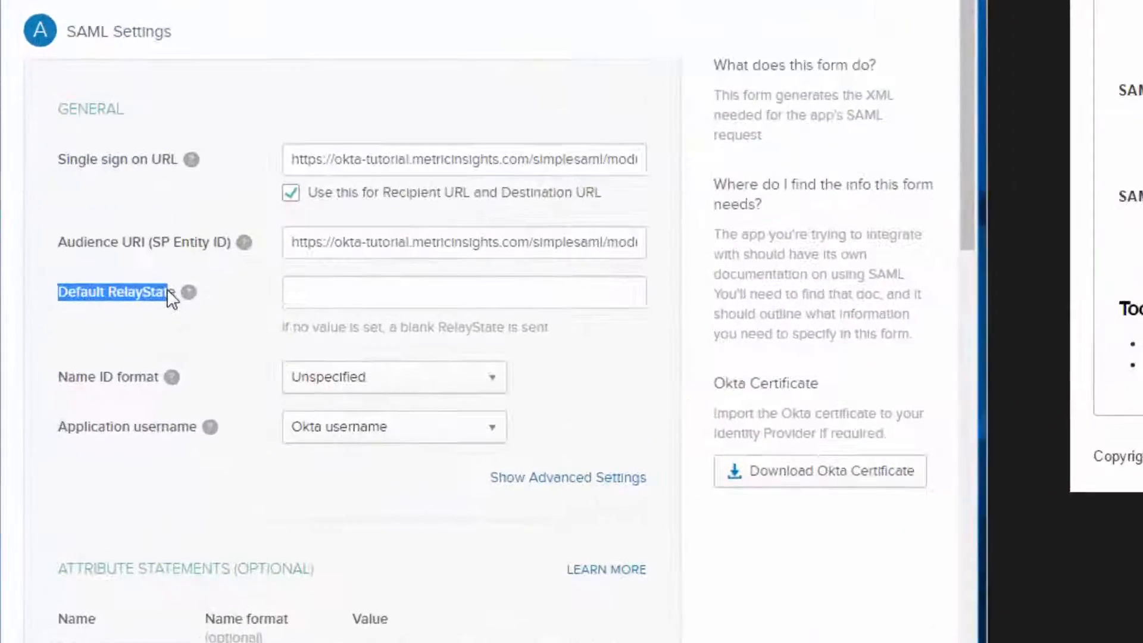
left_click(207, 402)
key("ctrl+v")
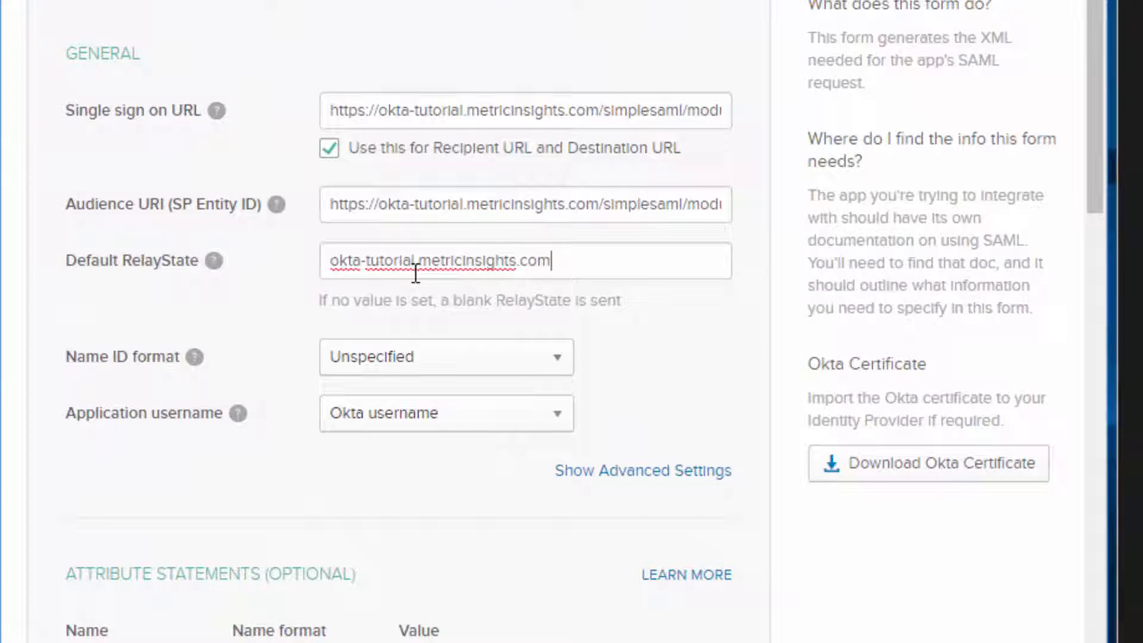
Add an attribute statement named uid with the value user.login
scroll(416, 274, "down", 10)
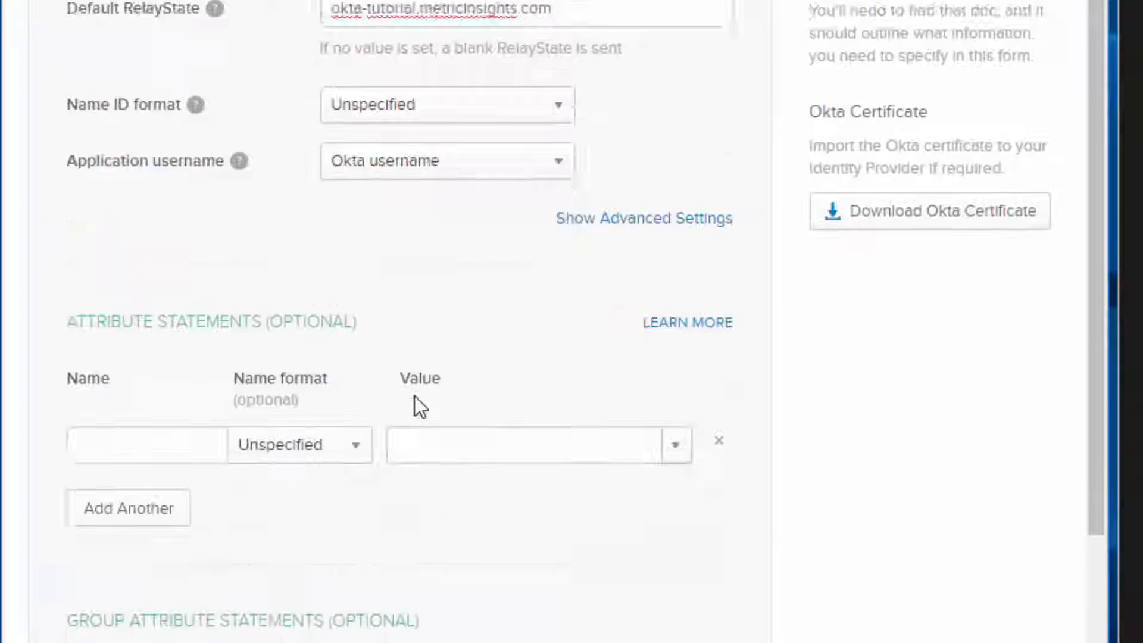
left_click_drag(111, 64, 271, 64)
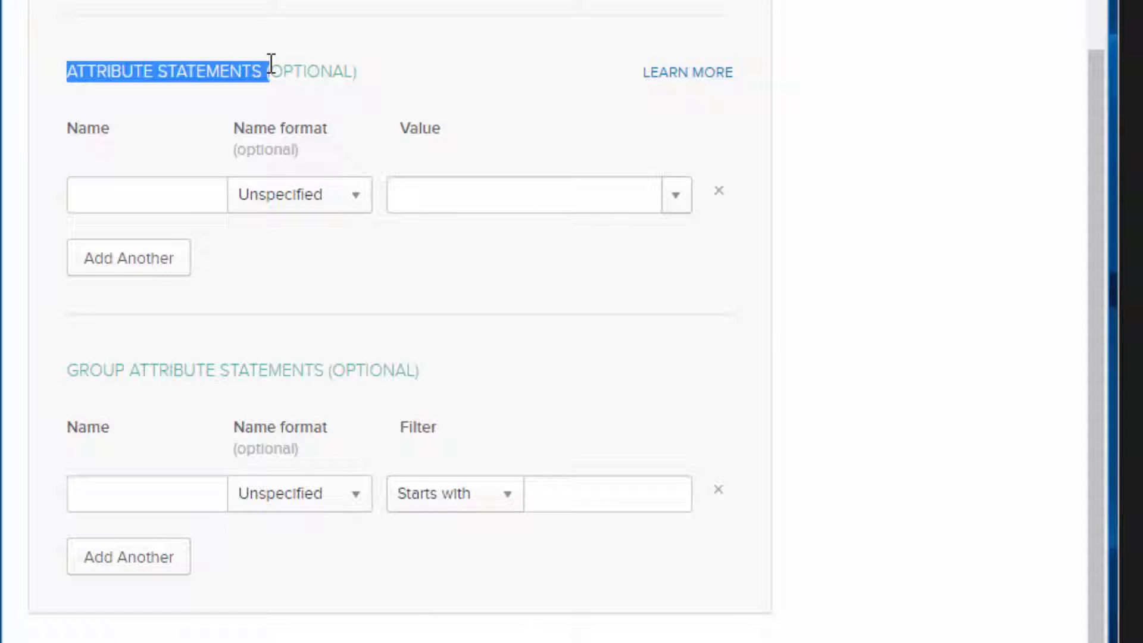
left_click(143, 193)
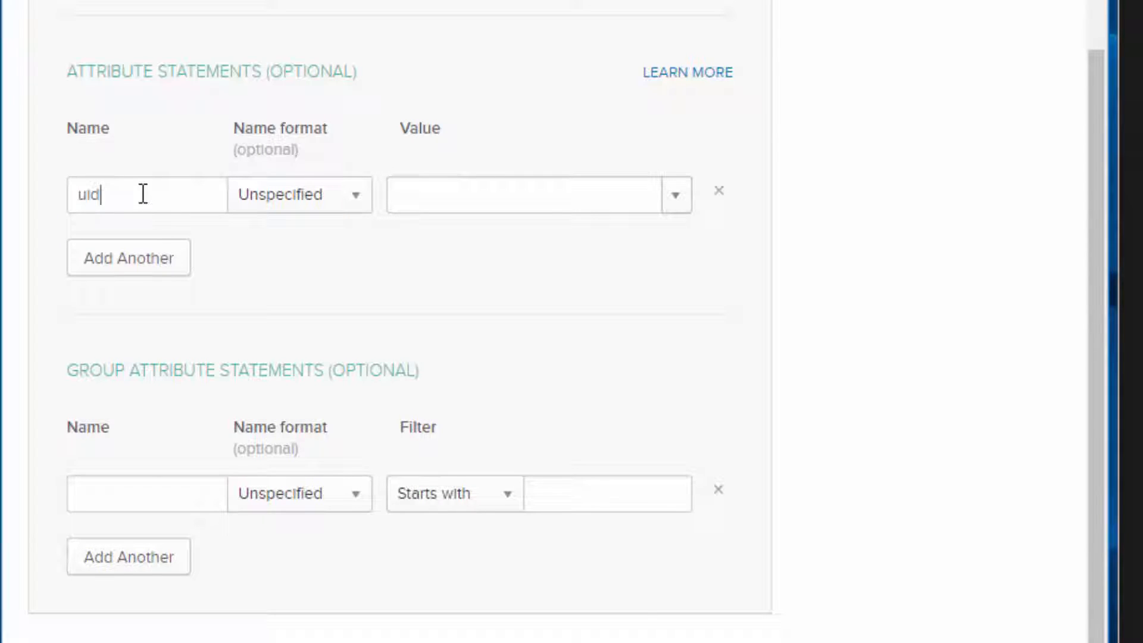
left_click(678, 196)
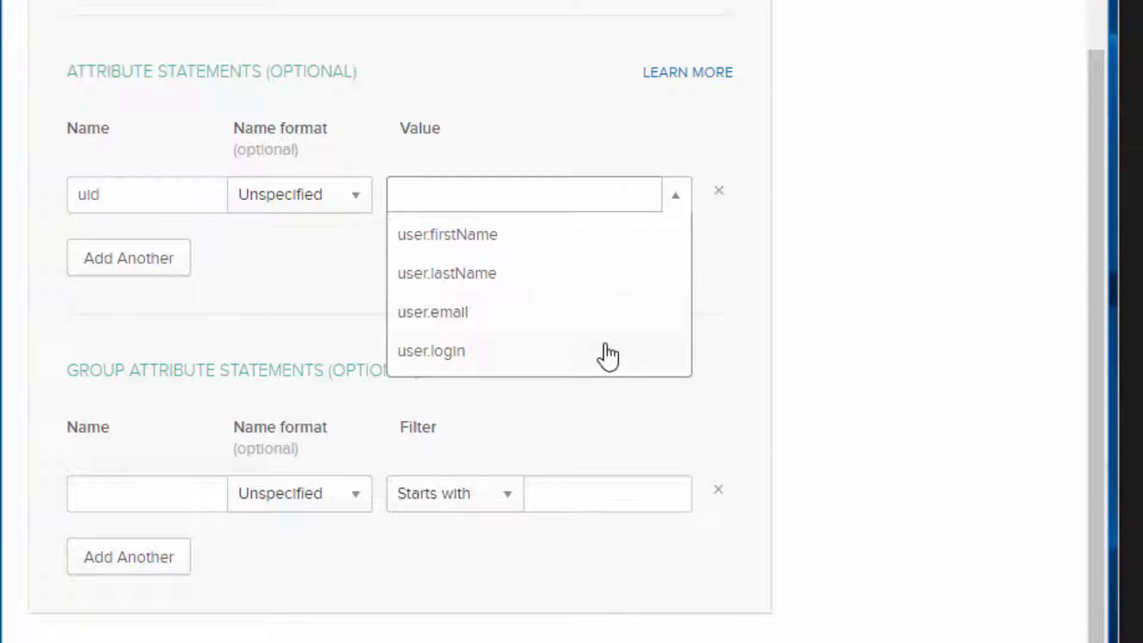
left_click(609, 356)
Add a second attribute statement named email with the value user.email
left_click(186, 259)
type("email")
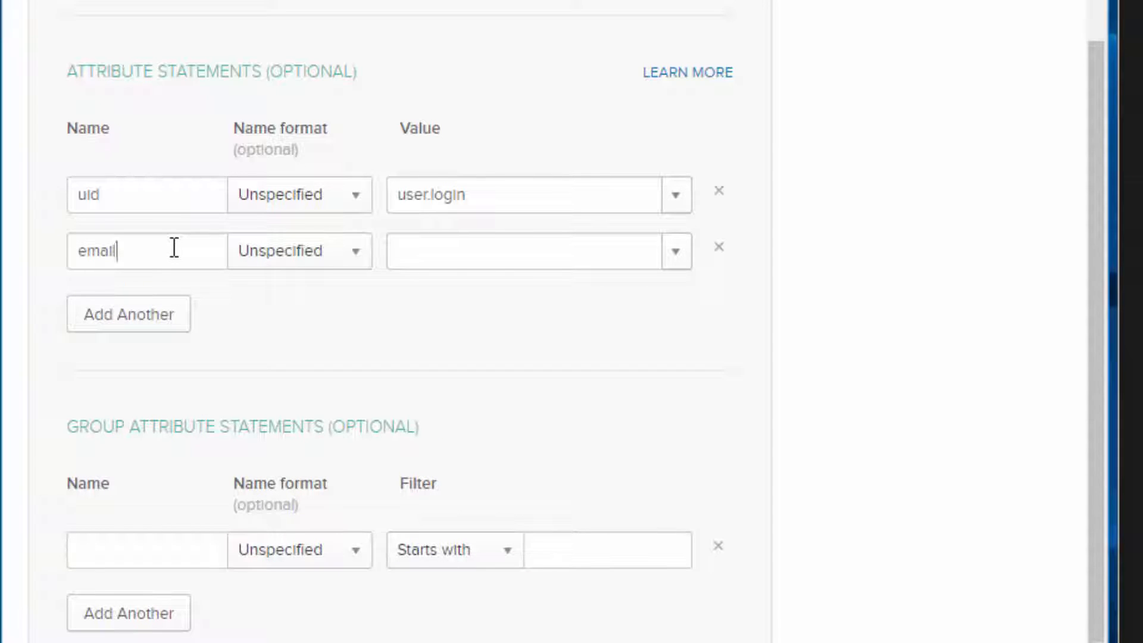
left_click(678, 252)
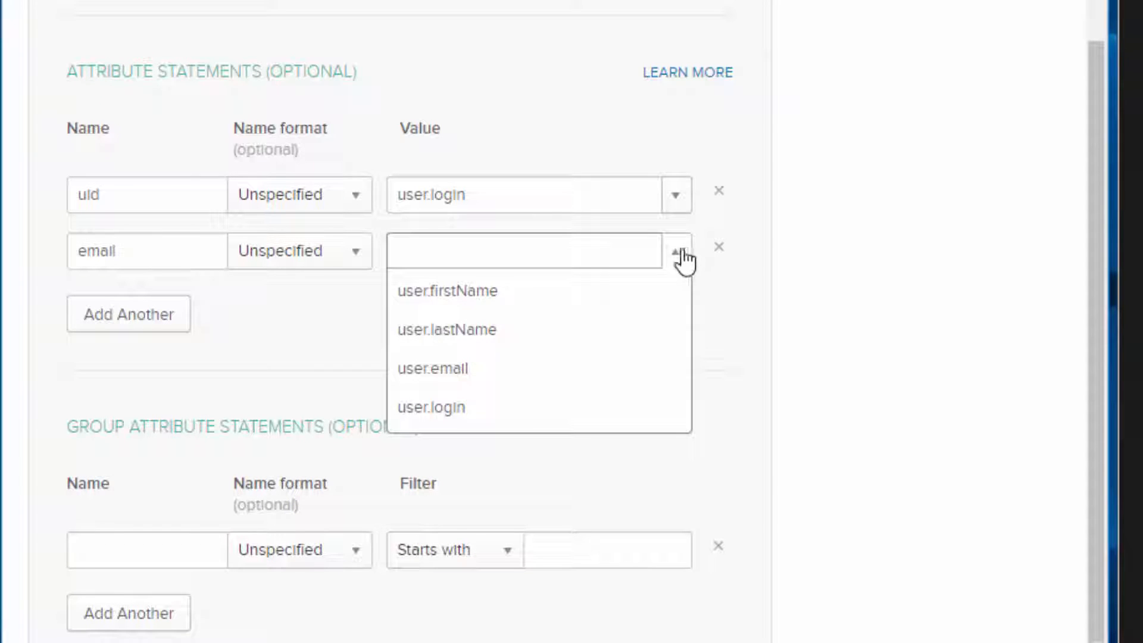
left_click(575, 376)
Continue to the feedback stage, declare an Okta customer adding an internal app that we have created, and finish the integration
scroll(562, 396, "down", 4)
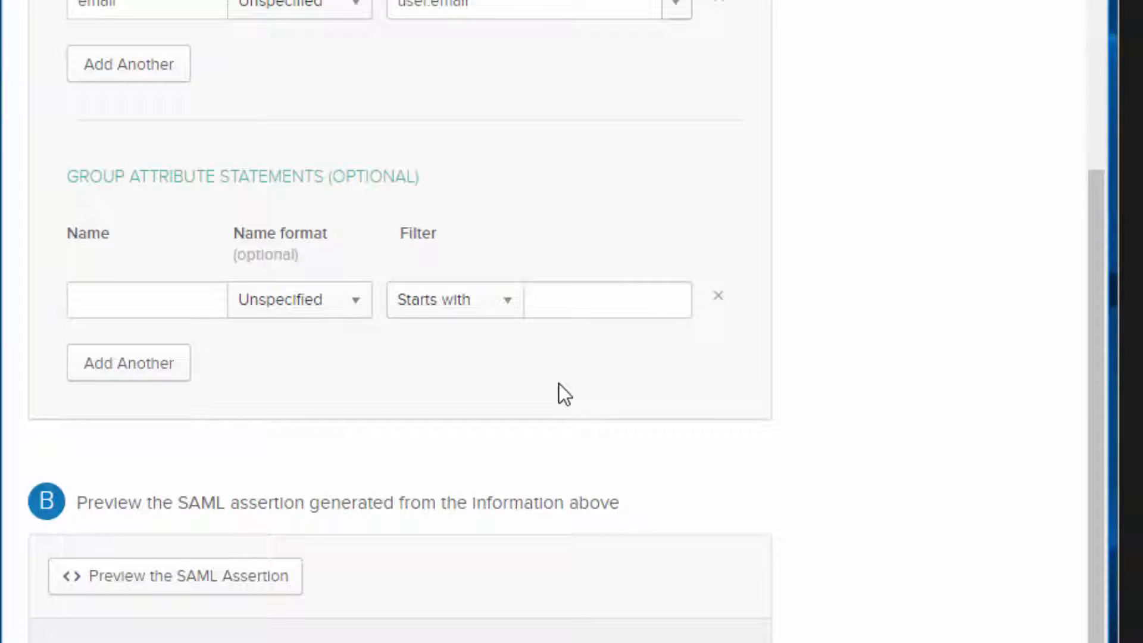
scroll(559, 387, "down", 1)
left_click(406, 549)
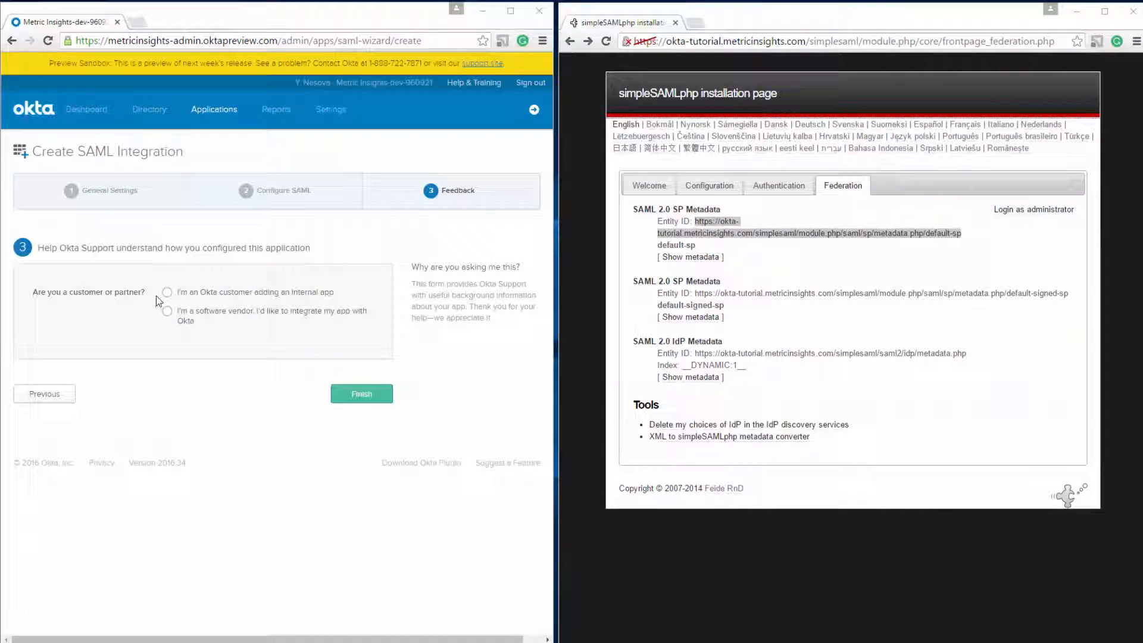
left_click(166, 293)
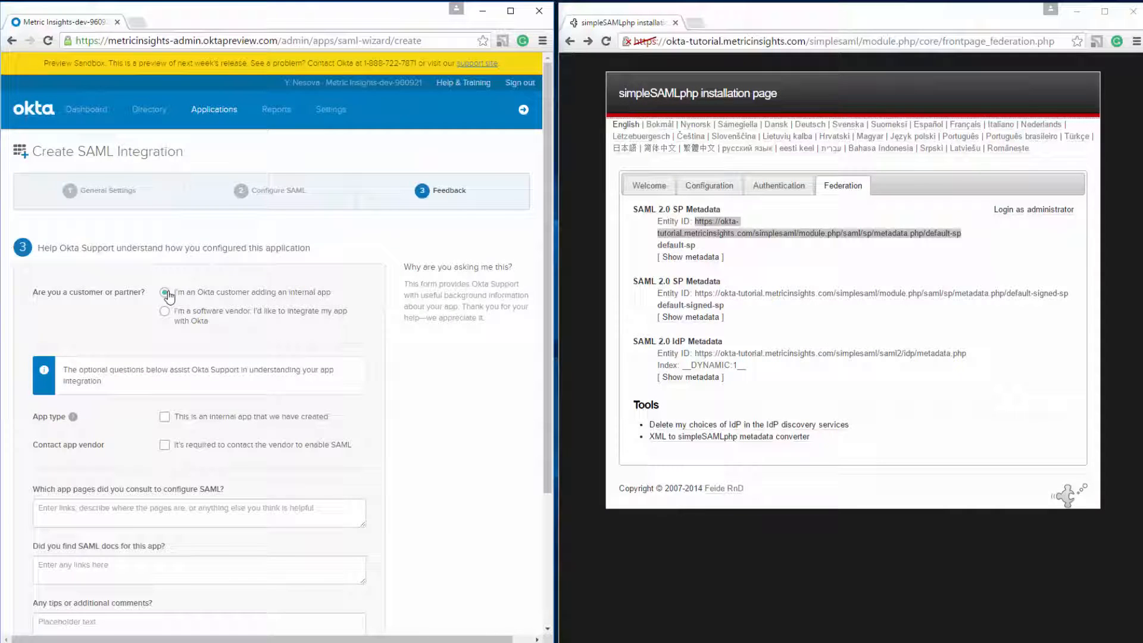
scroll(168, 296, "down", 1)
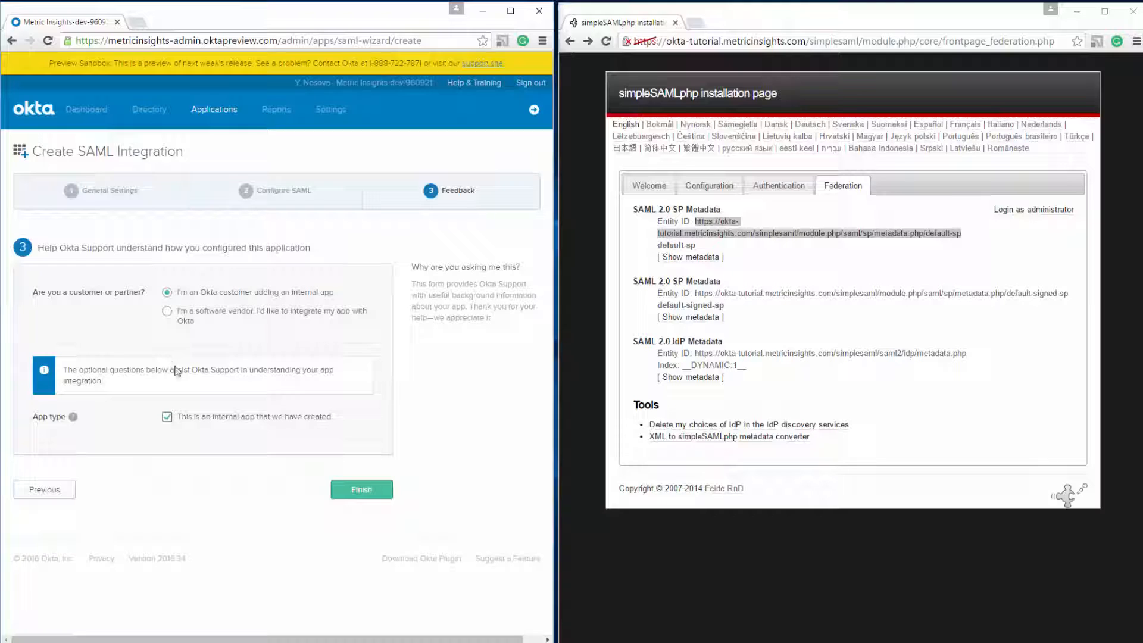
left_click(362, 490)
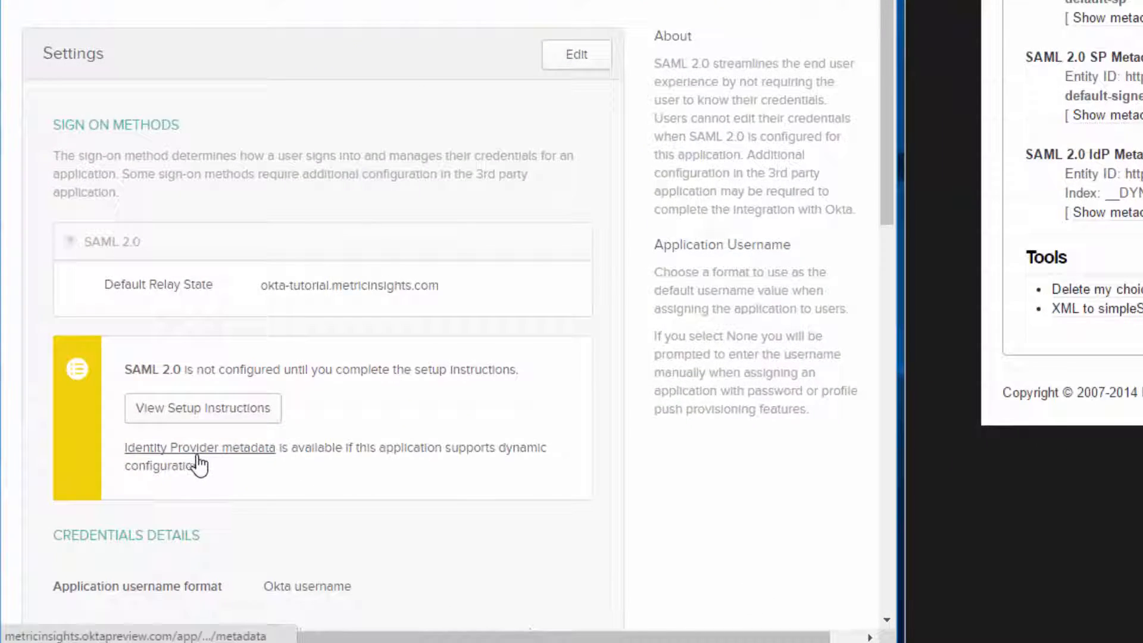
Copy the Identity Provider metadata link address and enter /opt/mi/iv/data/bin/mi-saml-config.php --input-file with a link placeholder in the PuTTY terminal
right_click(206, 451)
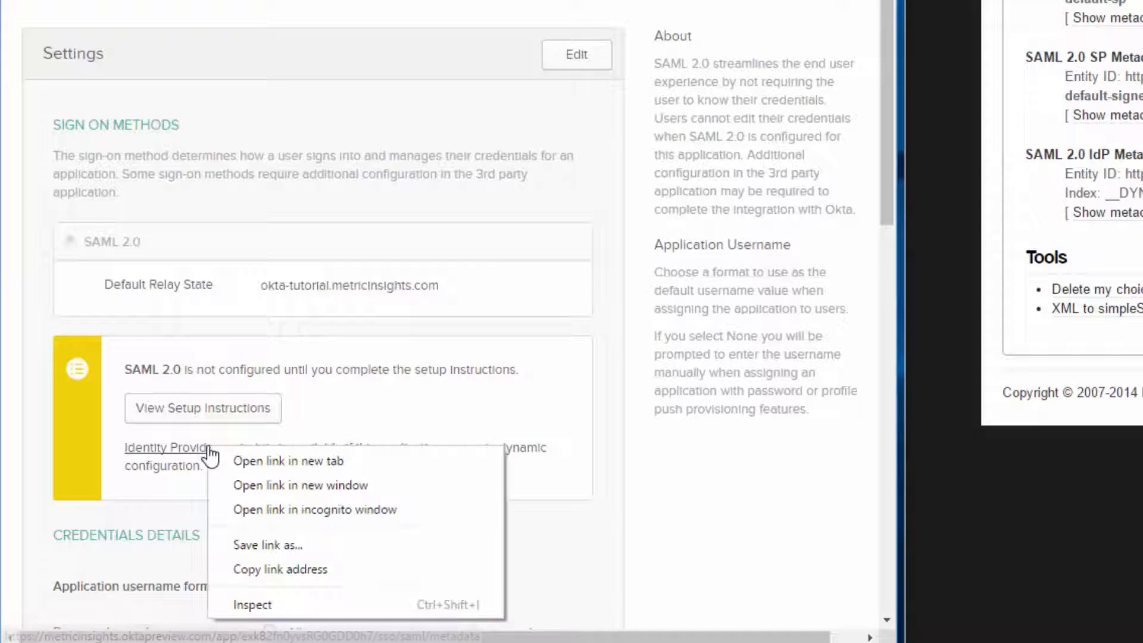
left_click(283, 571)
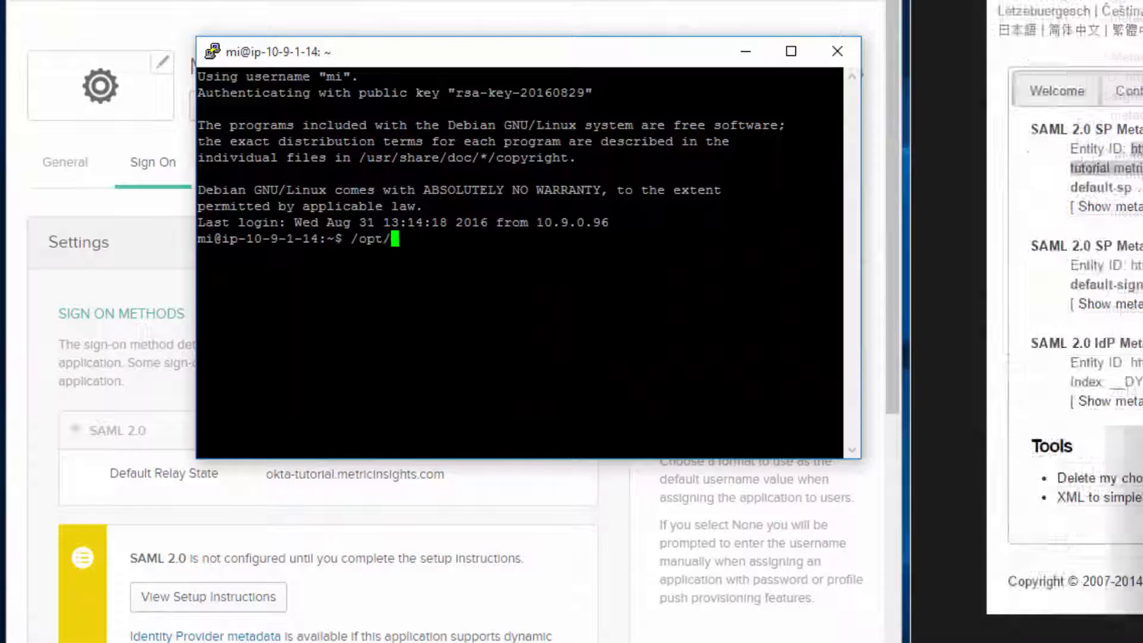
type("mi/iv/")
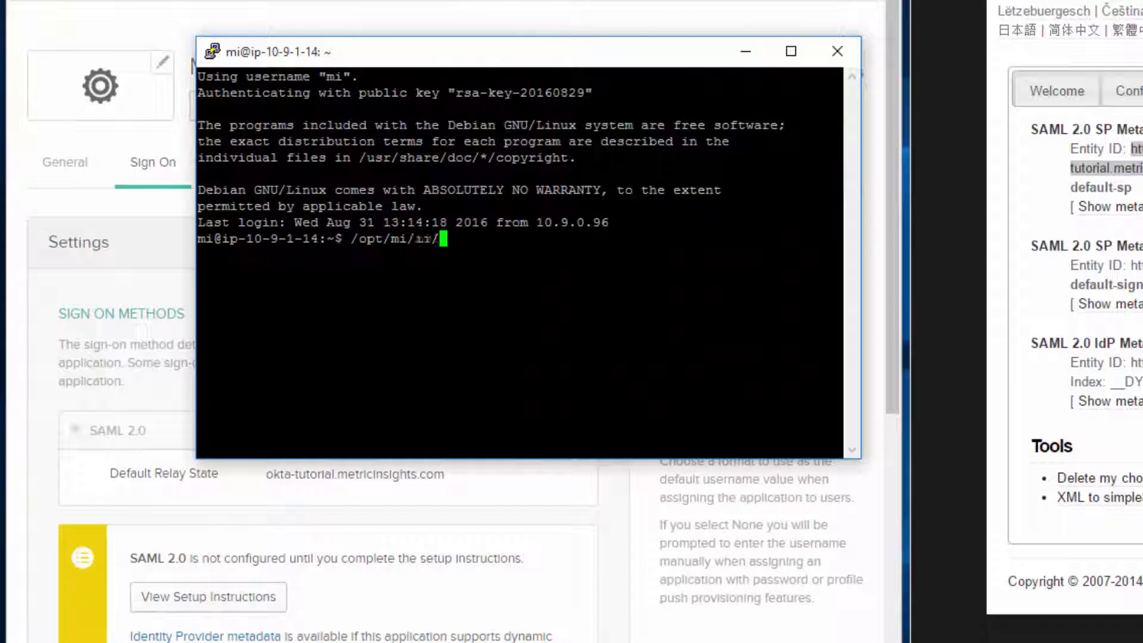
type("data/bin/mi-saml-config.")
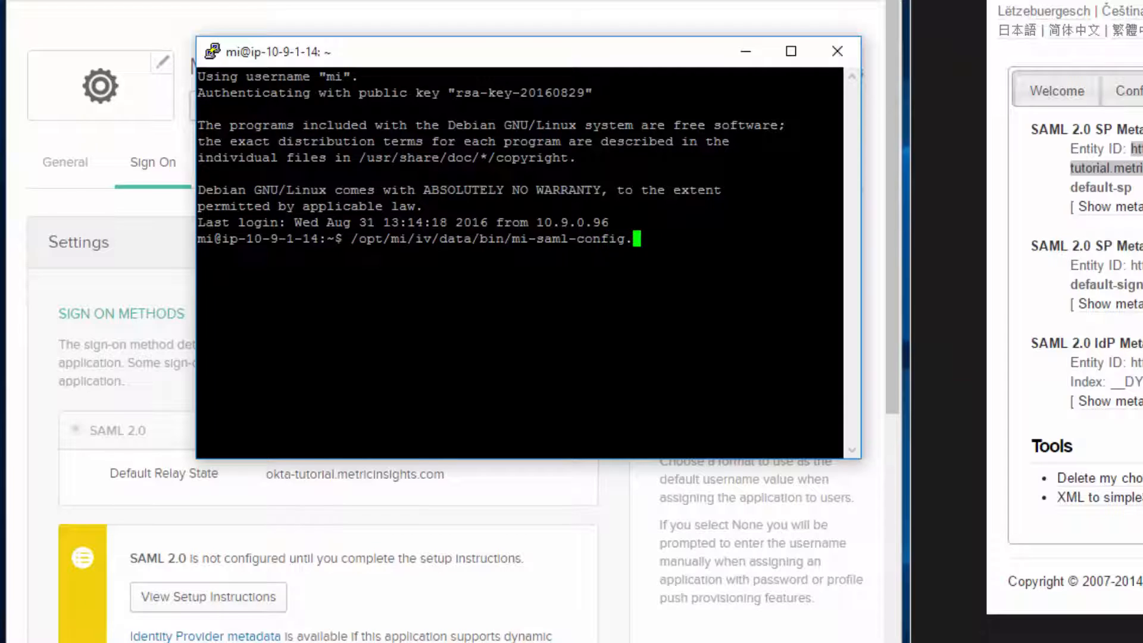
type("php --input-file <insert the link you've just copied here>")
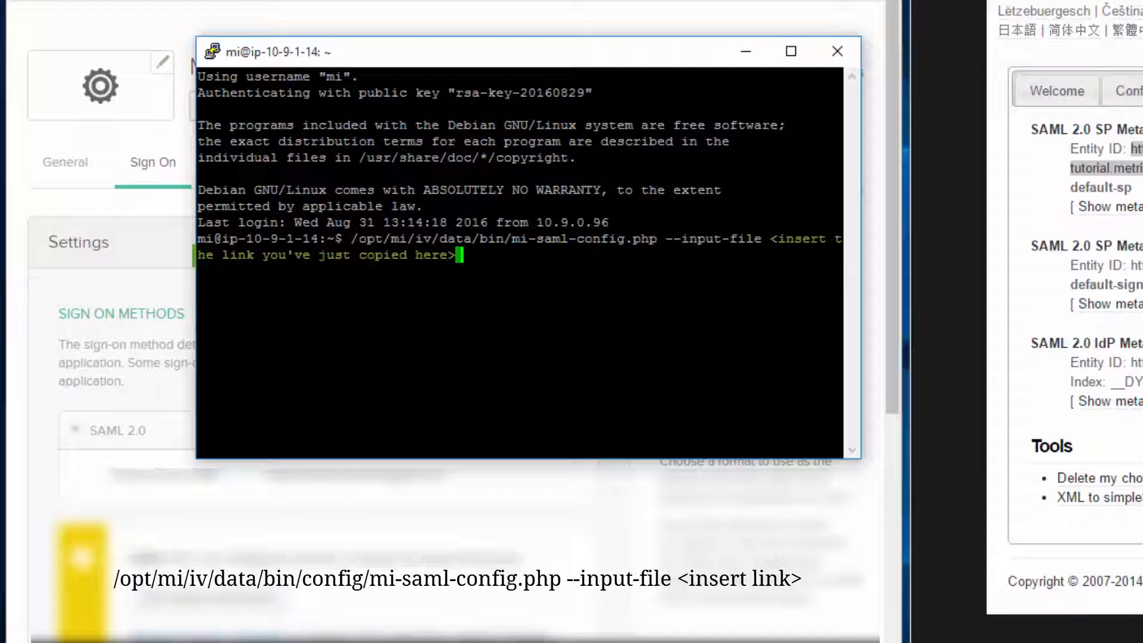
Replace the link placeholder with the copied Identity Provider metadata URL and run the mi-saml-config.php command
key("BackSpace")
key("BackSpace")
key("BackSpace")
key("BackSpace")
key("BackSpace")
key("BackSpace")
key("BackSpace")
key("BackSpace")
key("BackSpace")
key("BackSpace")
key("BackSpace")
key("BackSpace")
key("BackSpace")
key("BackSpace")
key("BackSpace")
key("BackSpace")
key("BackSpace")
key("BackSpace")
key("BackSpace")
key("BackSpace")
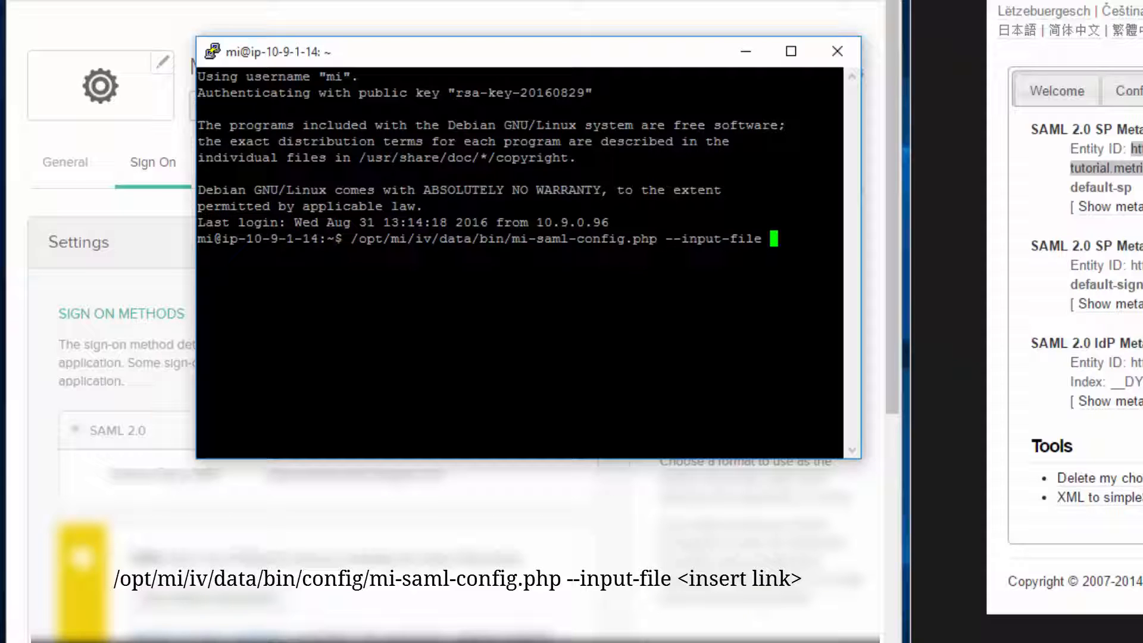
key("shift+Insert")
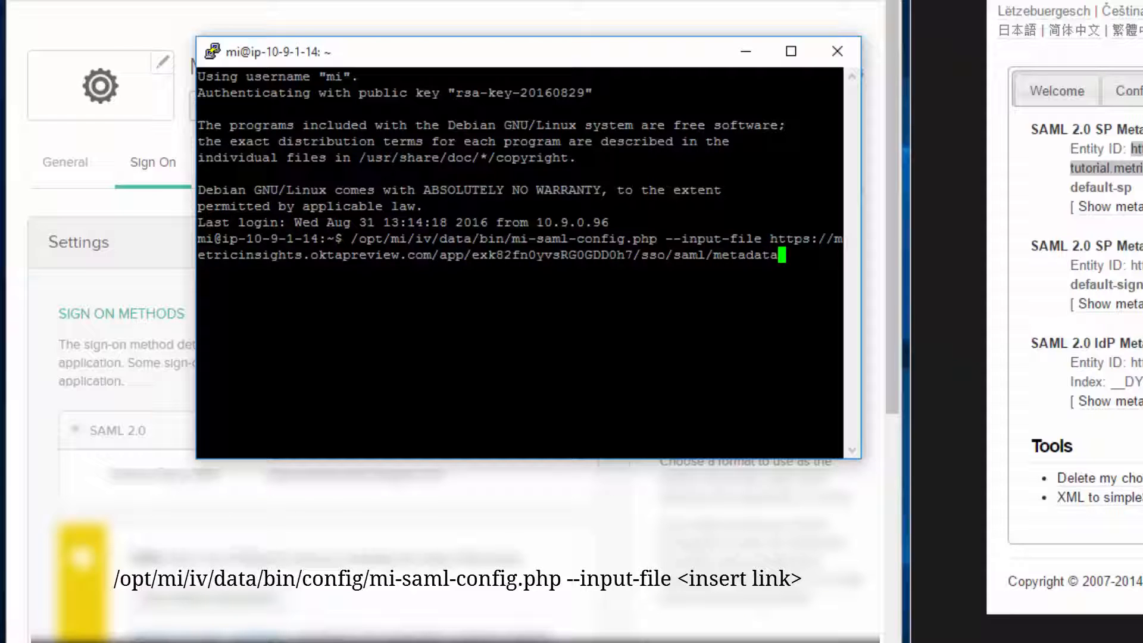
key("Return")
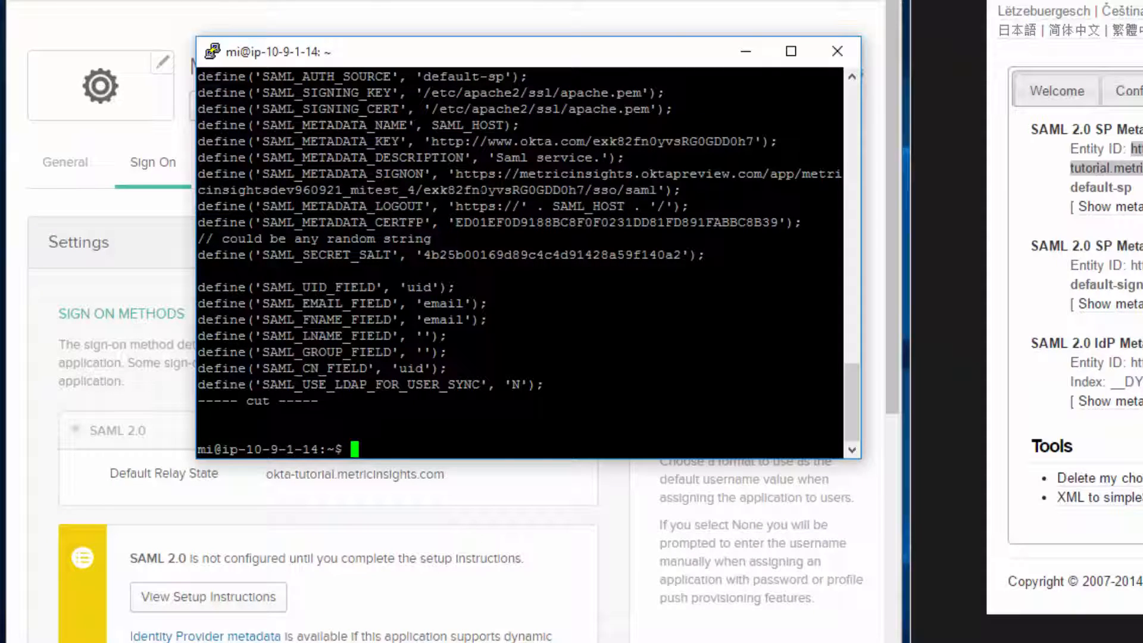
Switch to the simpleSAMLphp browser window and open help.metricinsights.com in a new tab
left_click_drag(500, 39, 501, 0)
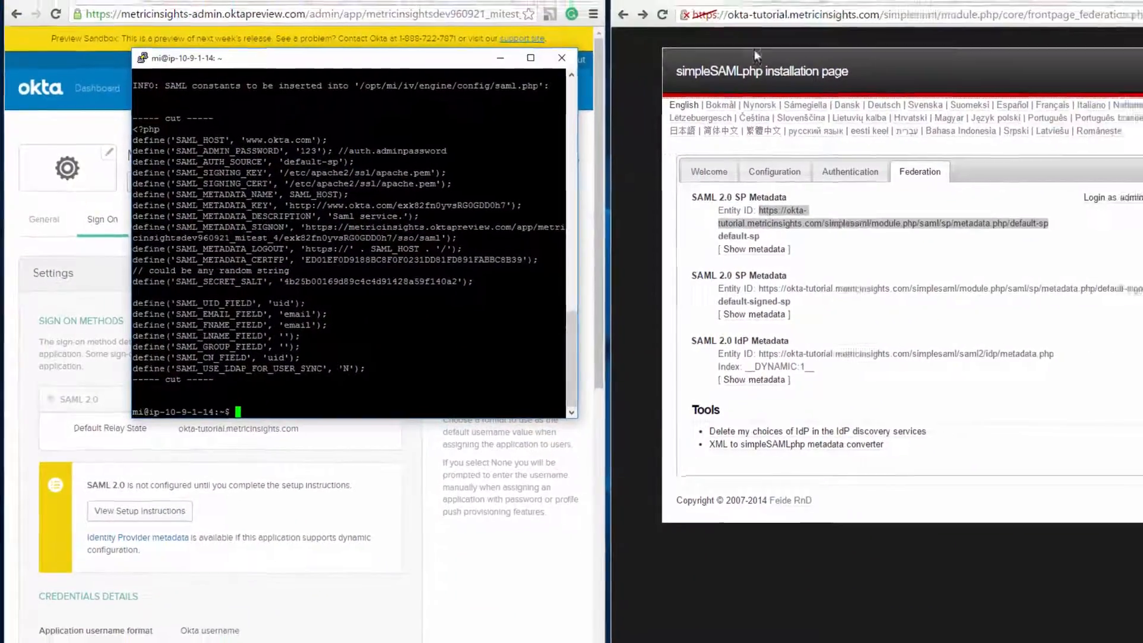
key("ctrl+t")
type("help.m")
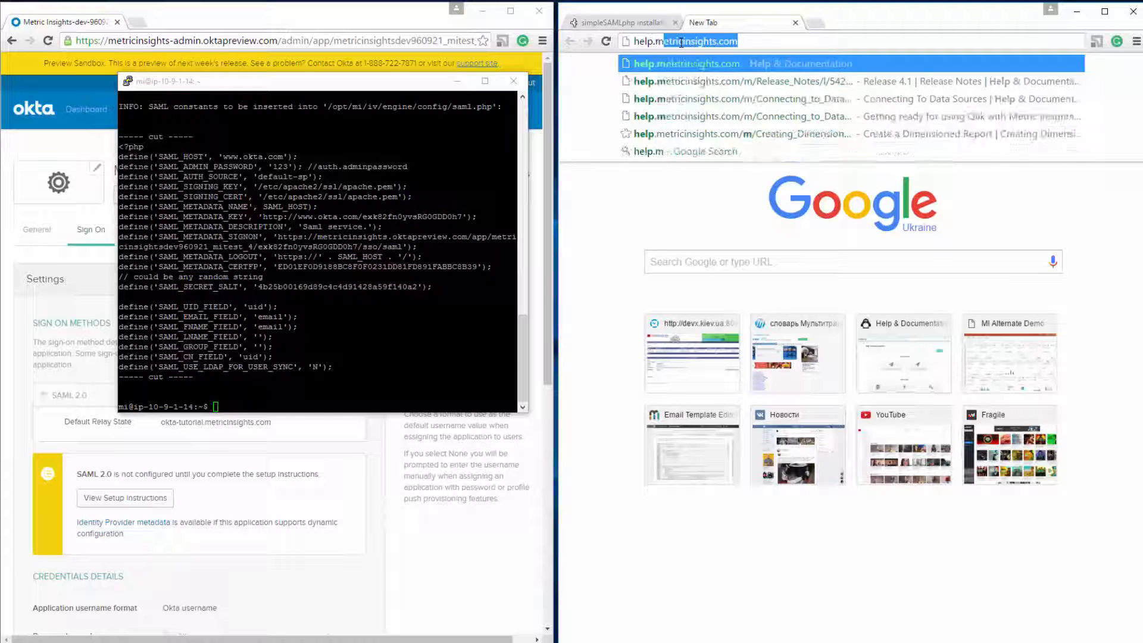
type("etricinsights.com")
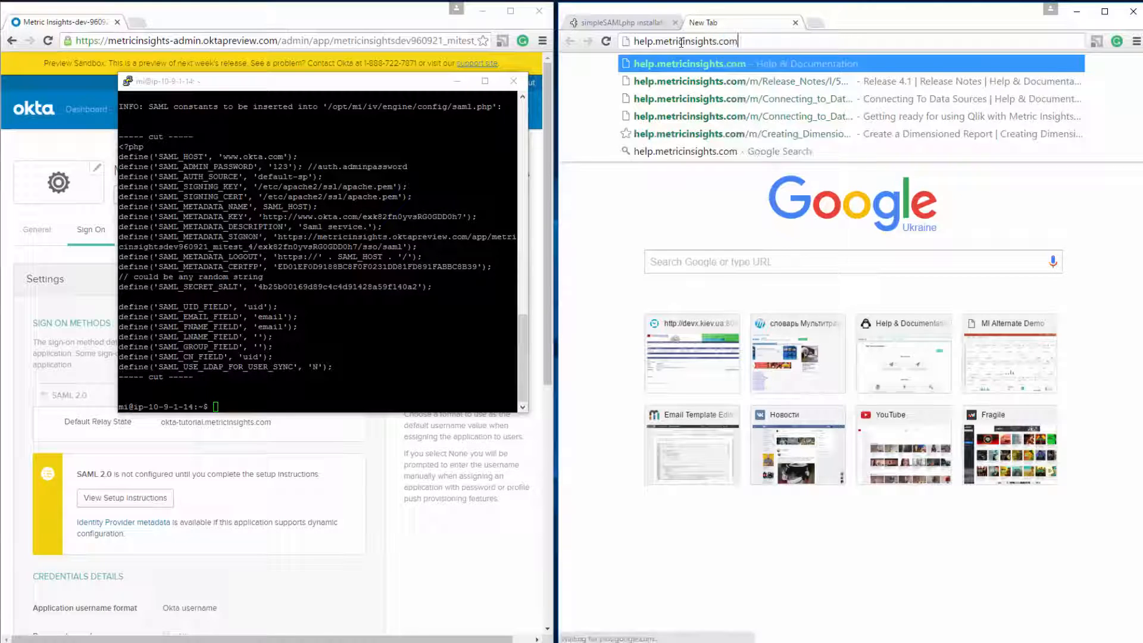
key("Return")
Open Controlling Access to Metric Insights under System Administration and locate the SAML Single Sign On (SSO) article under Alternate Access Methods
scroll(852, 286, "down", 10)
left_click_drag(781, 105, 926, 107)
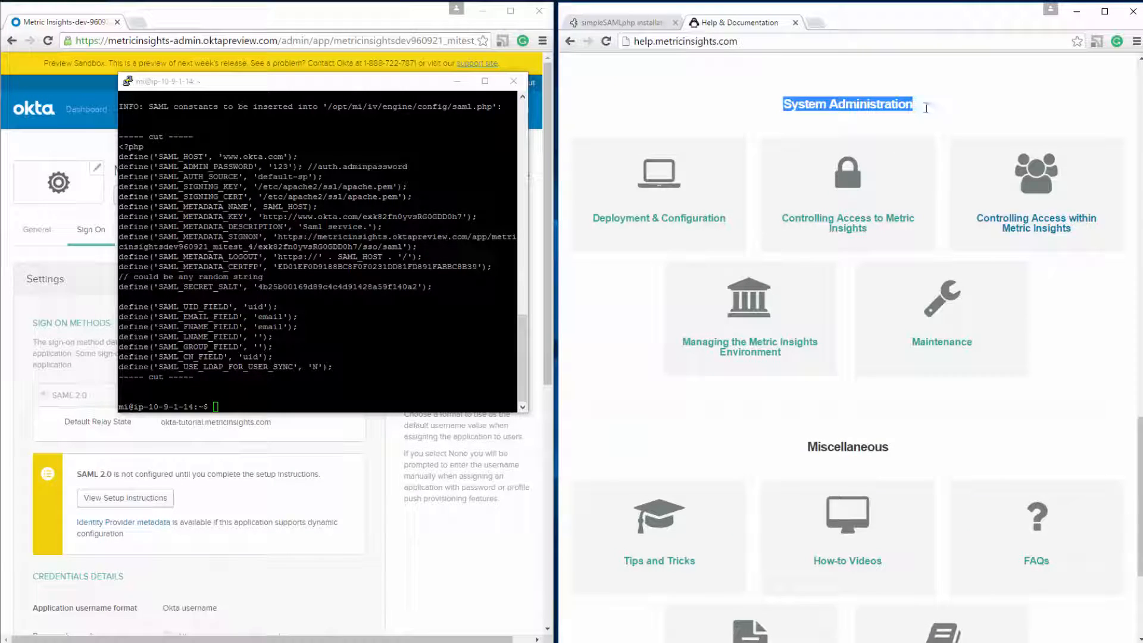
left_click(858, 223)
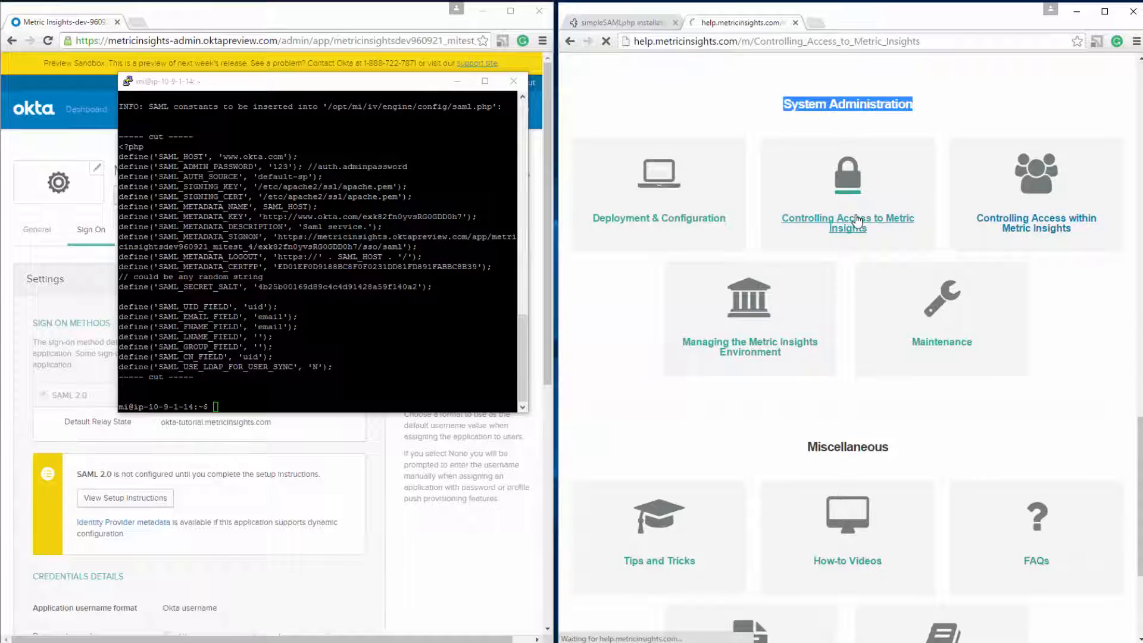
scroll(857, 219, "down", 5)
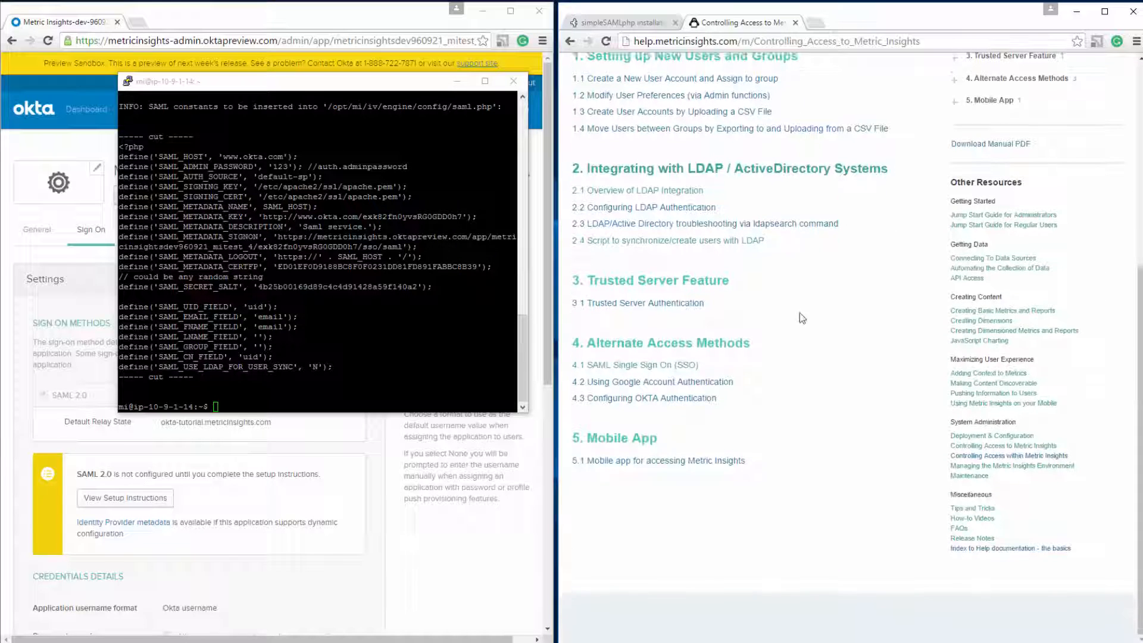
left_click_drag(681, 363, 589, 364)
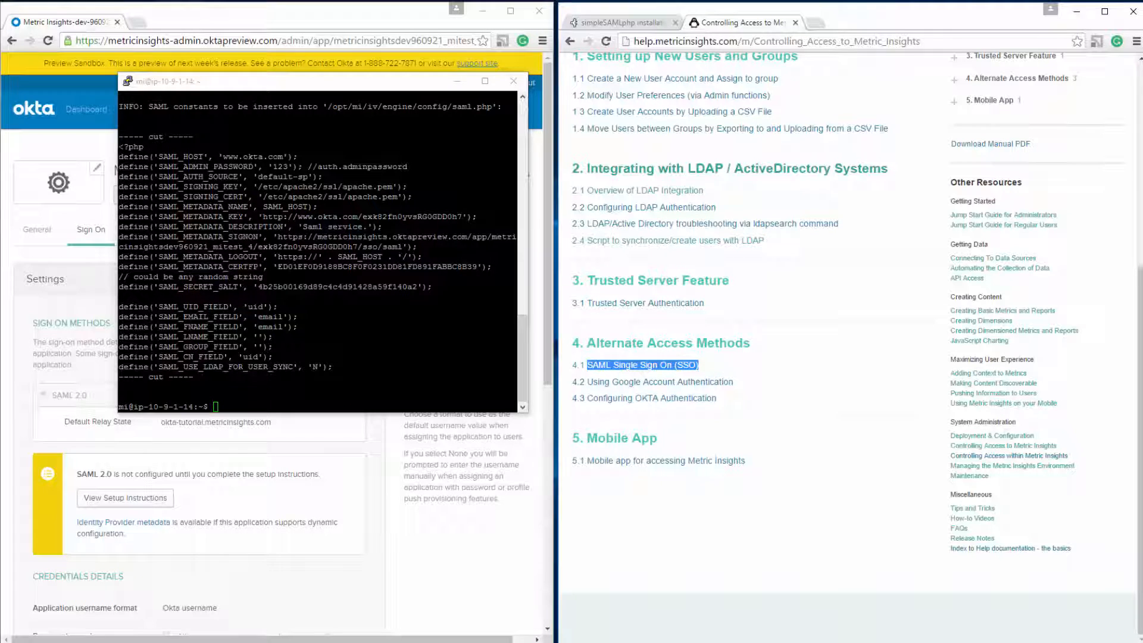
Copy the generated PHP block of SAML constants in the terminal and enter cat > /opt/mi/iv/engine/config/saml.php at the prompt
left_click_drag(119, 146, 334, 364)
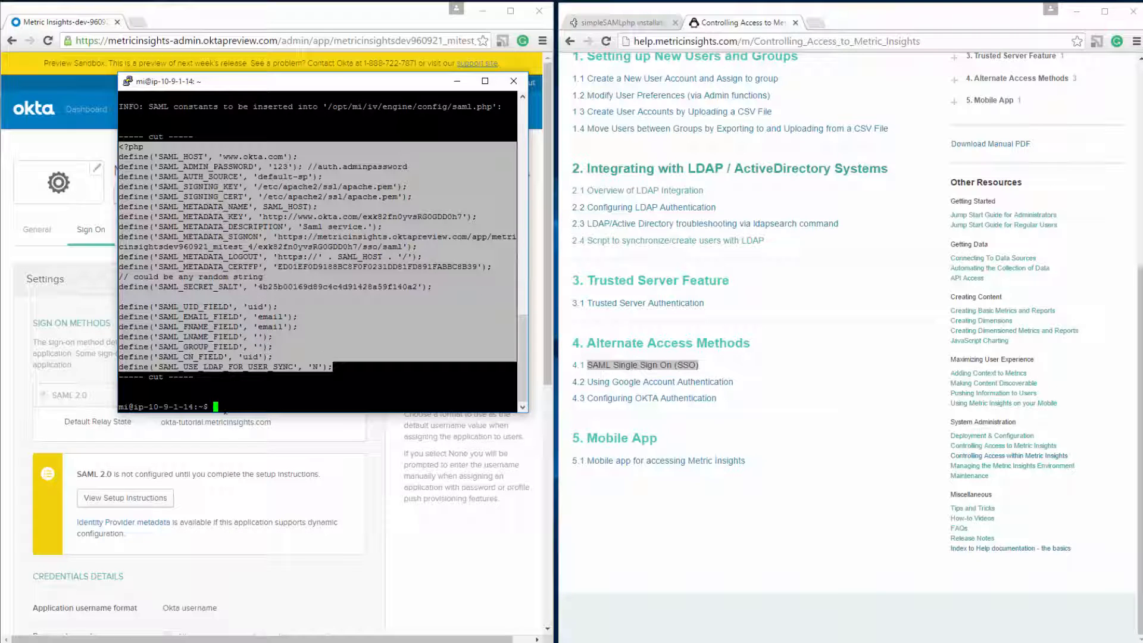
left_click(217, 407)
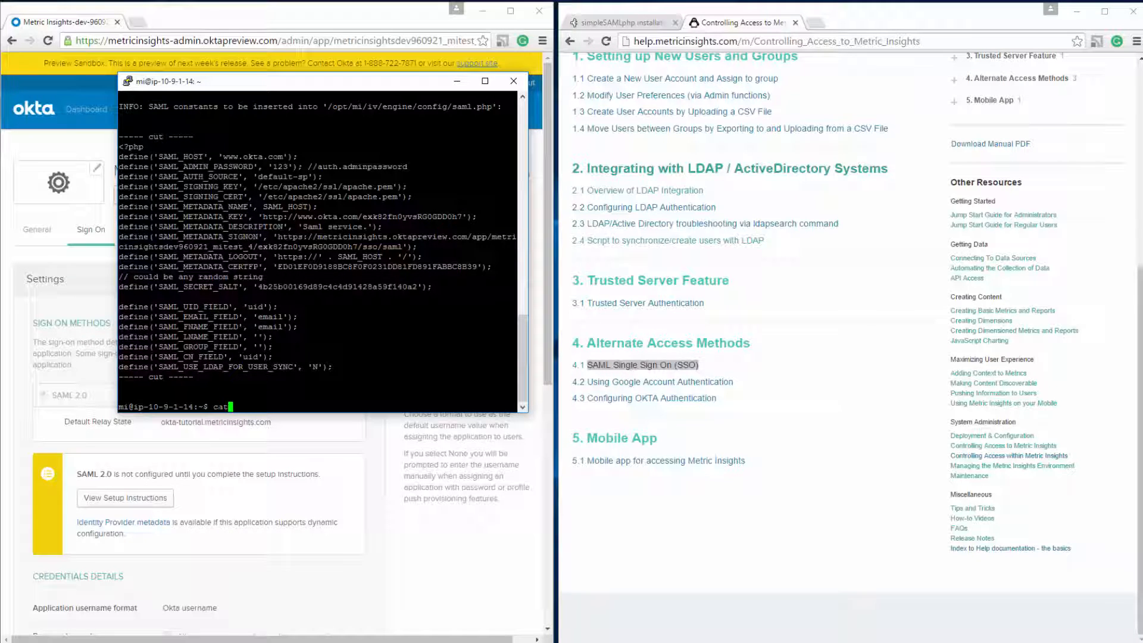
type("cat > /opt")
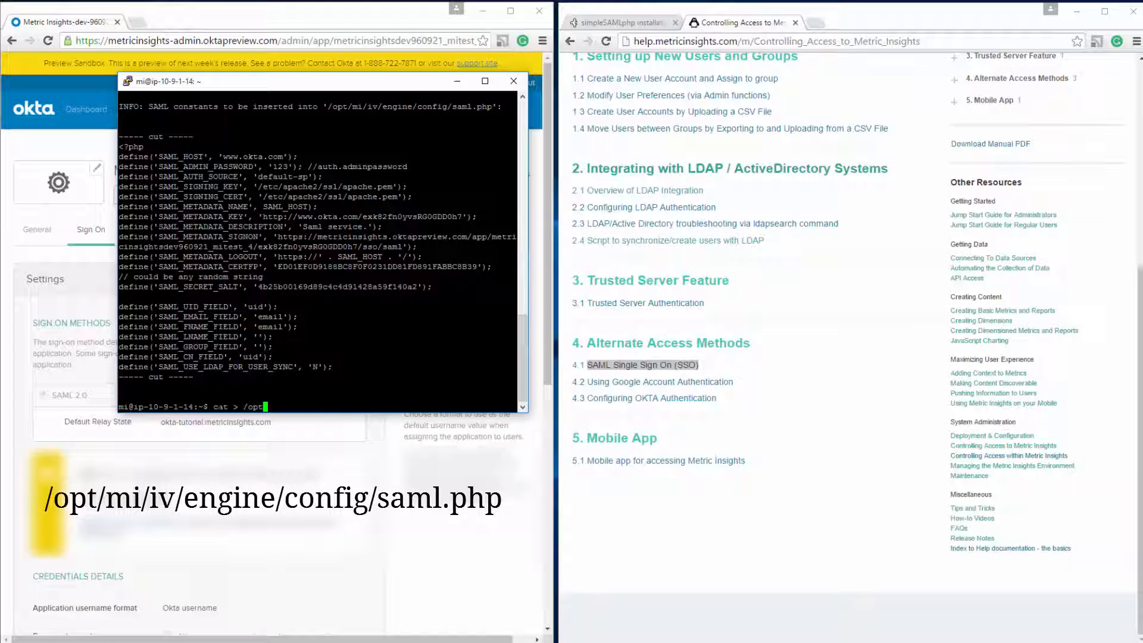
type("/mi/iv/engine/config/saml.php")
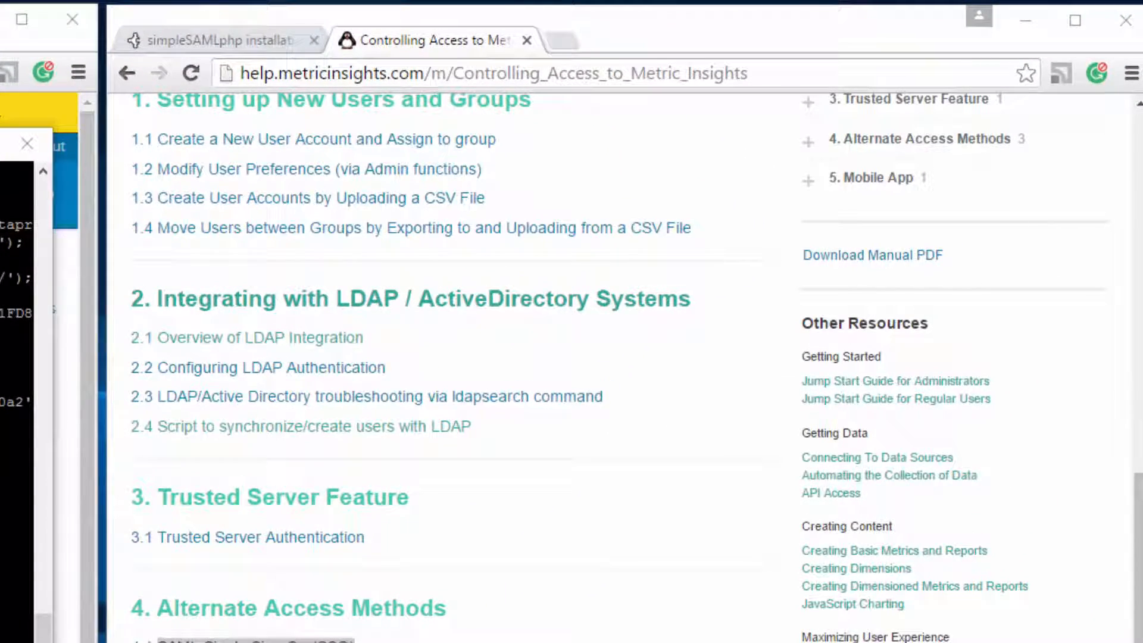
Open okta-tutorial.metricinsights.com in a new browser tab and go to the Config Variables utility
left_click(562, 41)
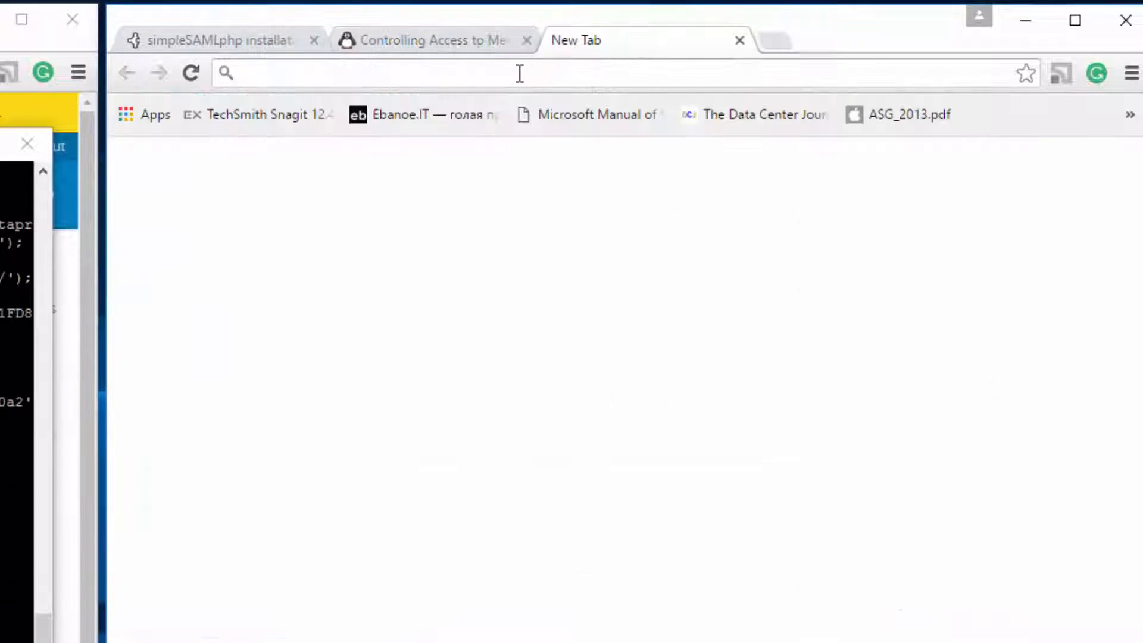
type("okta")
key("Return")
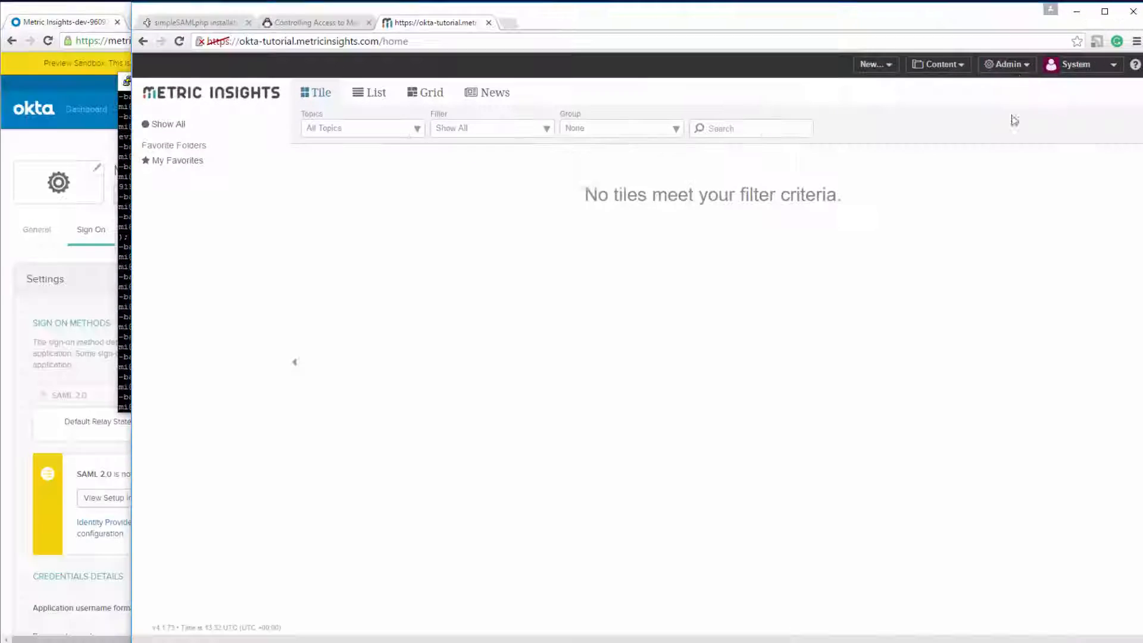
left_click(995, 99)
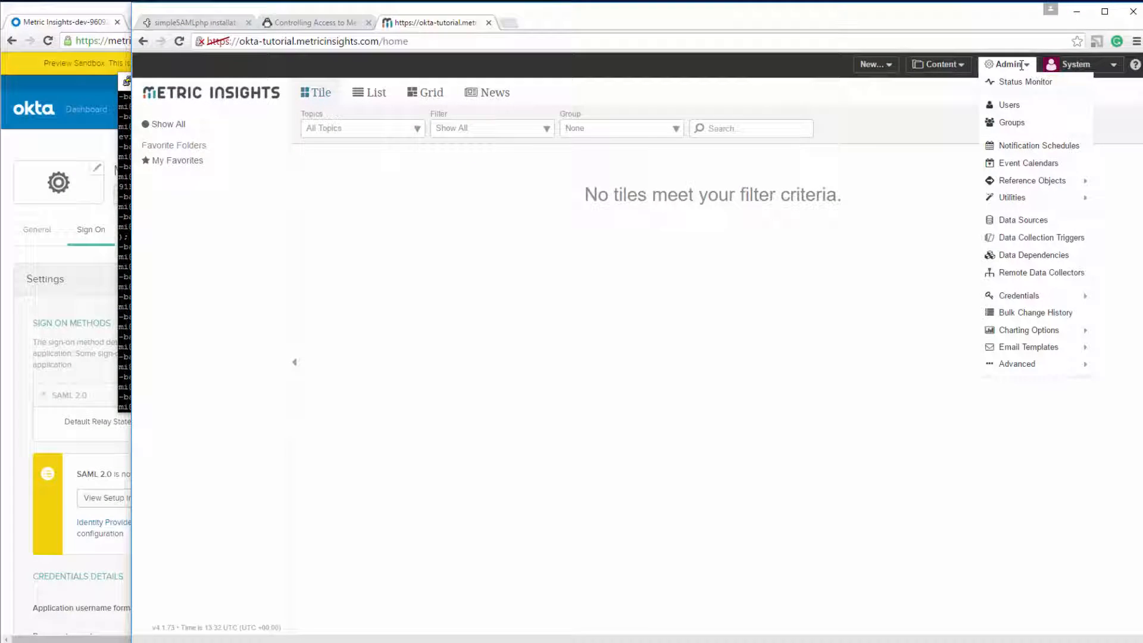
mouse_move(1013, 198)
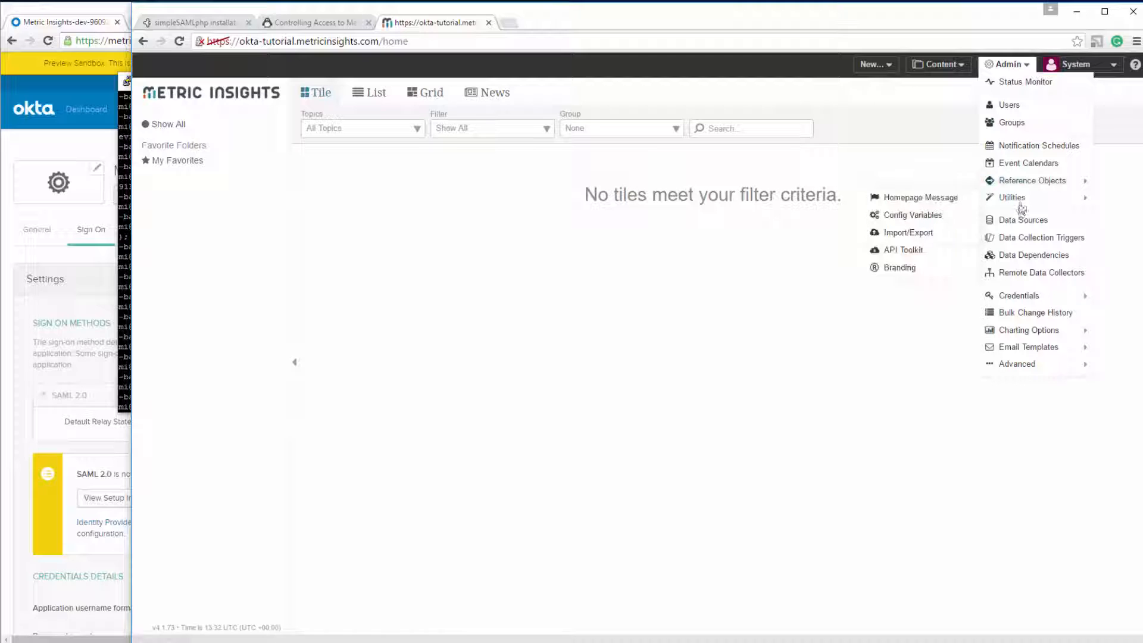
left_click(939, 223)
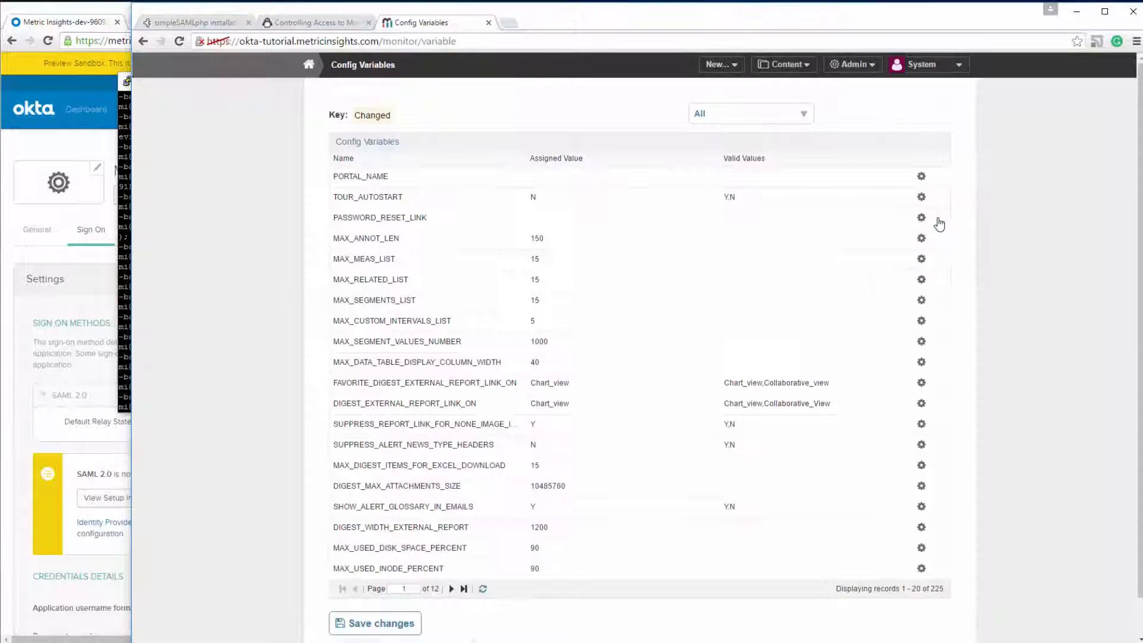
Filter the config variables by "saml" and set the assigned value of SAML_ENABLED to Y
left_click(879, 114)
type("saml")
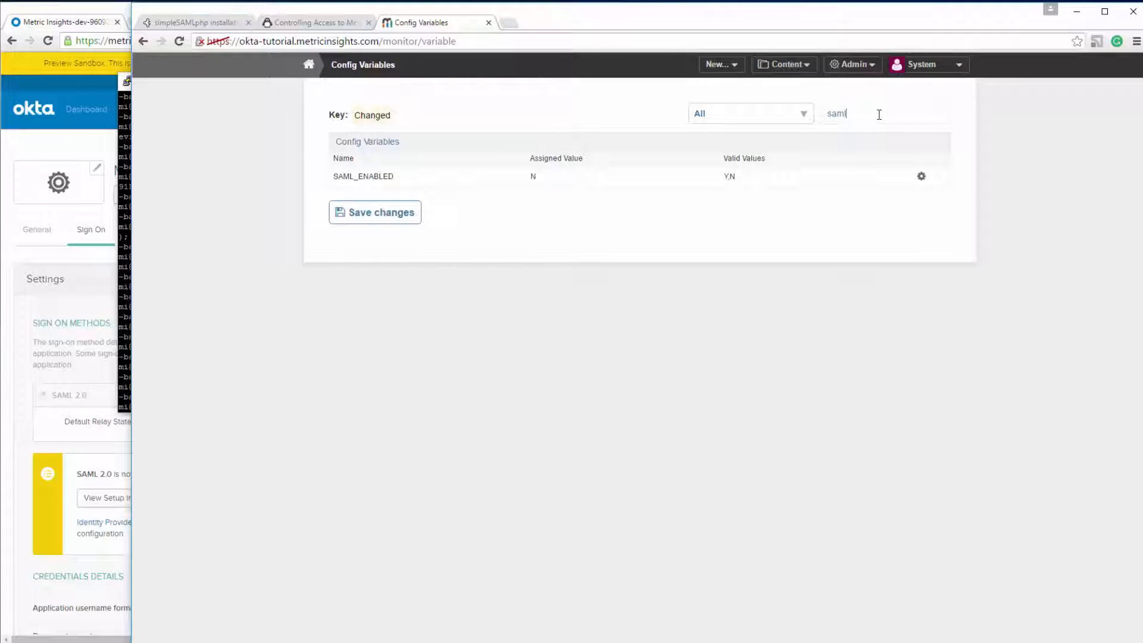
left_click(922, 179)
left_click(600, 153)
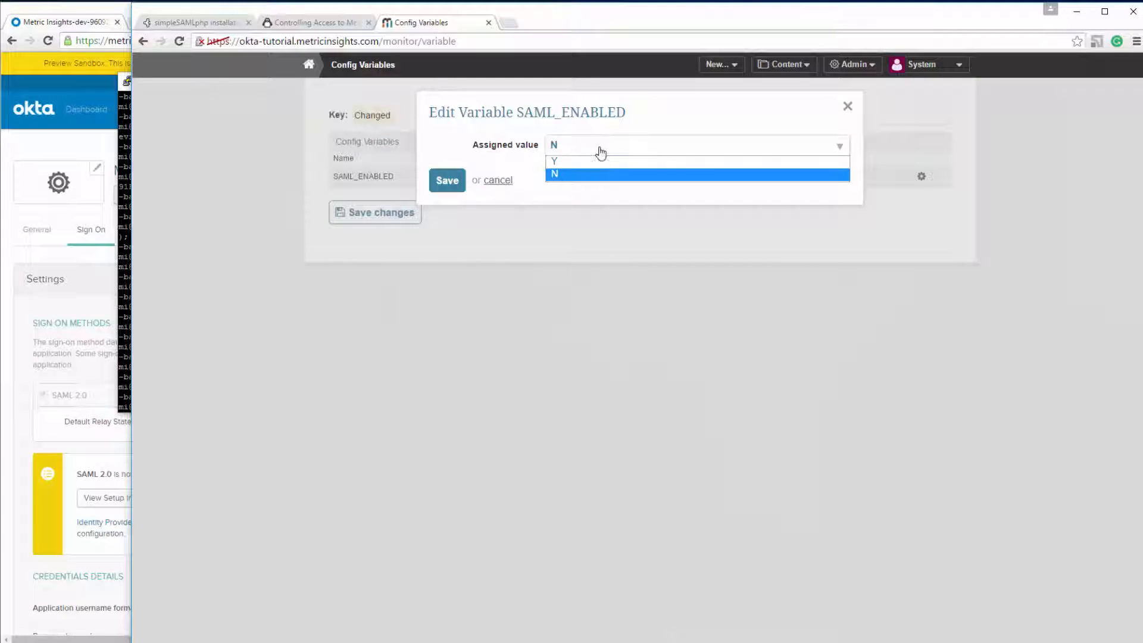
left_click(589, 161)
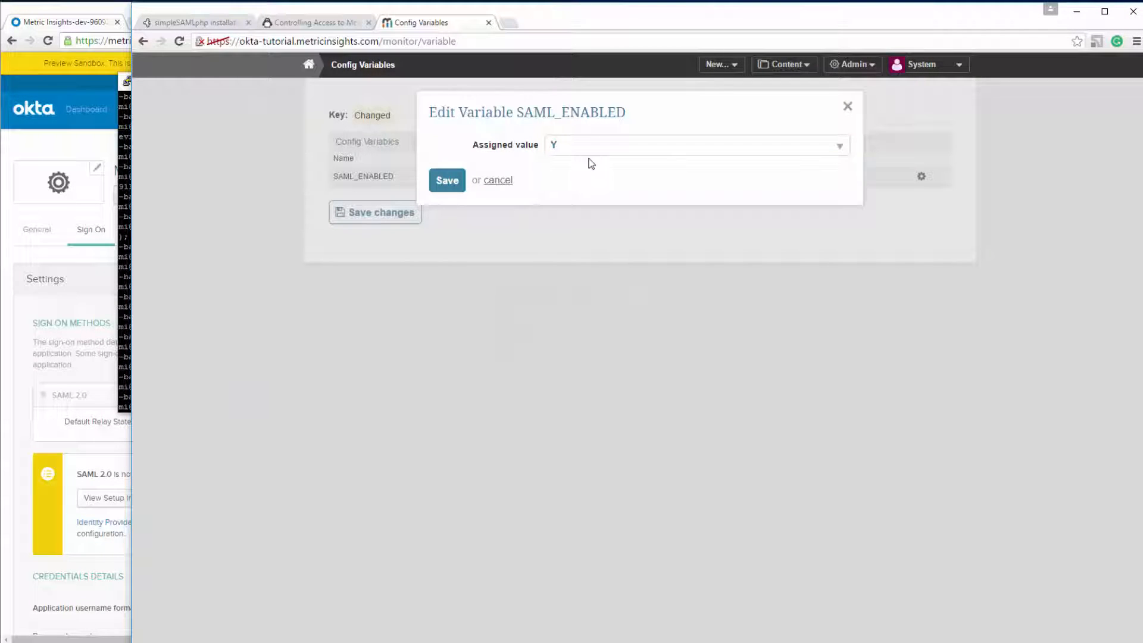
left_click(449, 180)
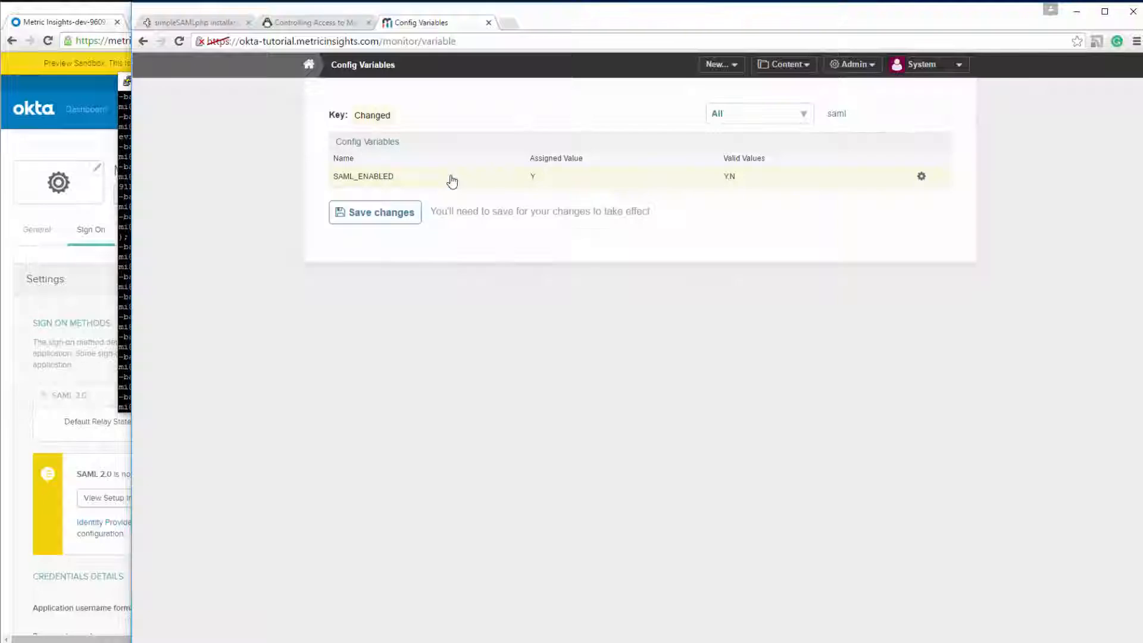
Save the config variable changes so they take effect, and accept both confirmation dialogs
left_click(393, 212)
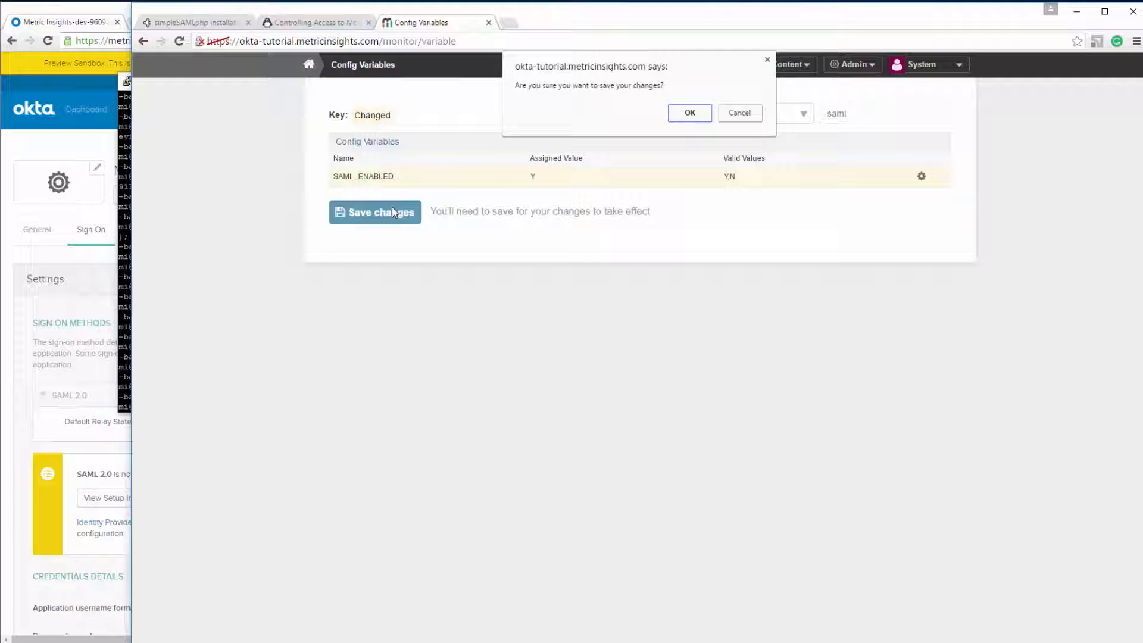
left_click(689, 114)
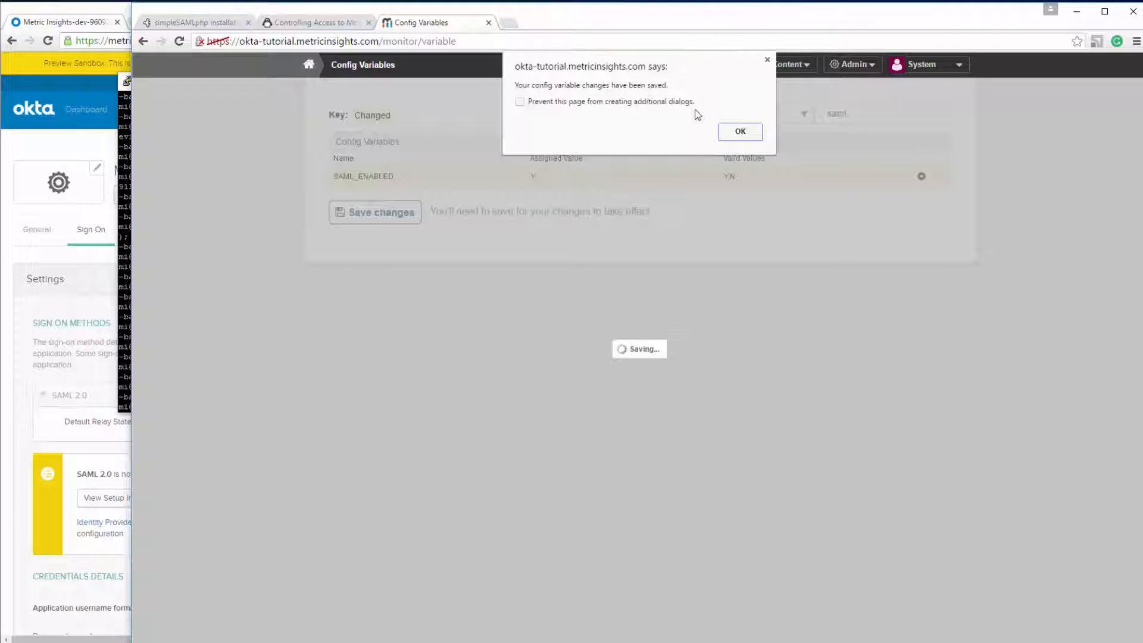
left_click(754, 136)
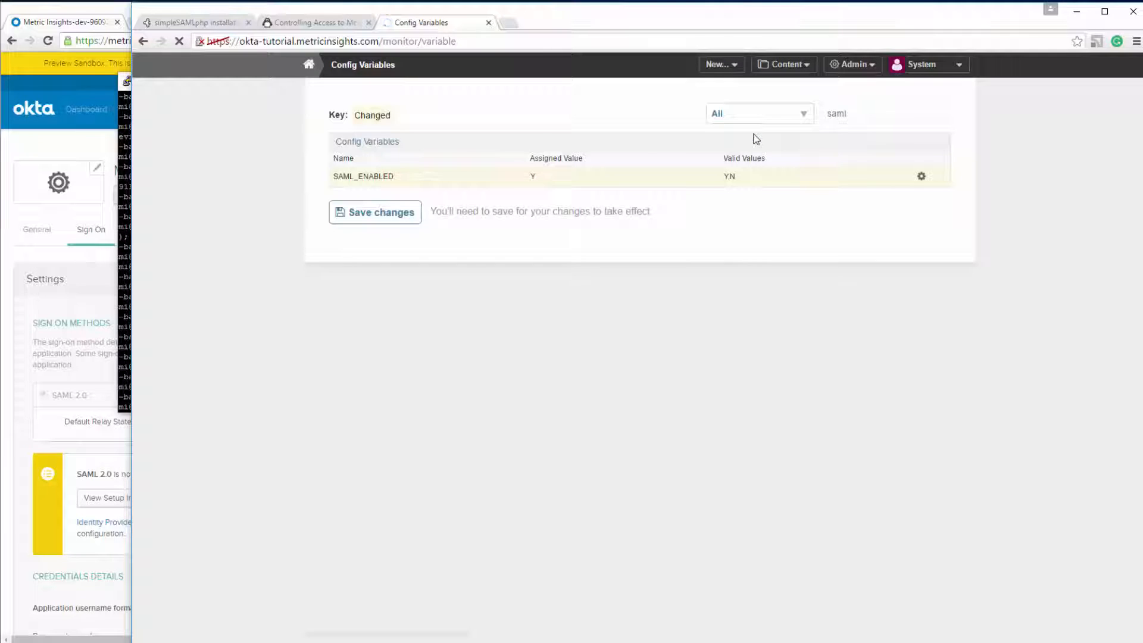